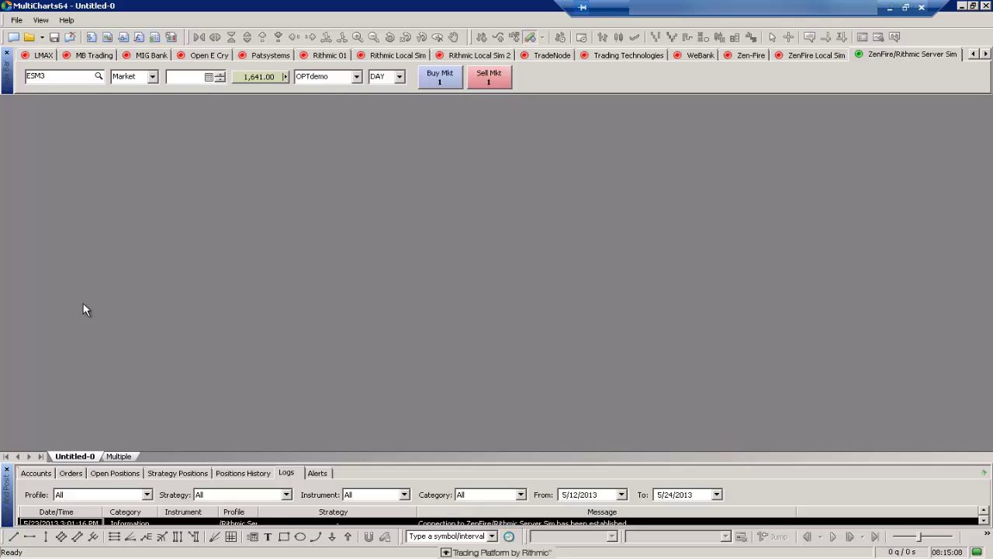
# Open a new chart window for ESM3 with 1-minute bars
pyautogui.click(17, 21)
pyautogui.moveTo(23, 36)
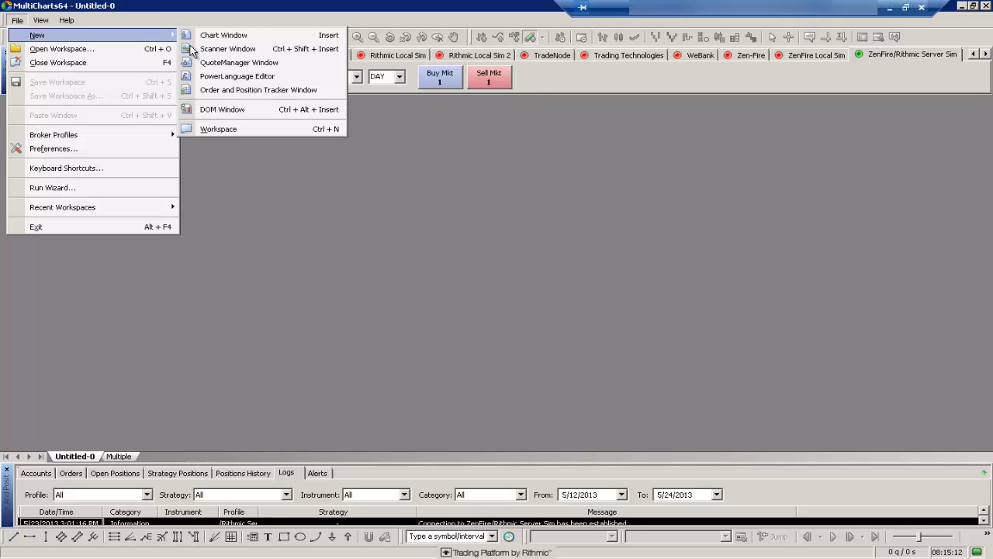
pyautogui.click(241, 36)
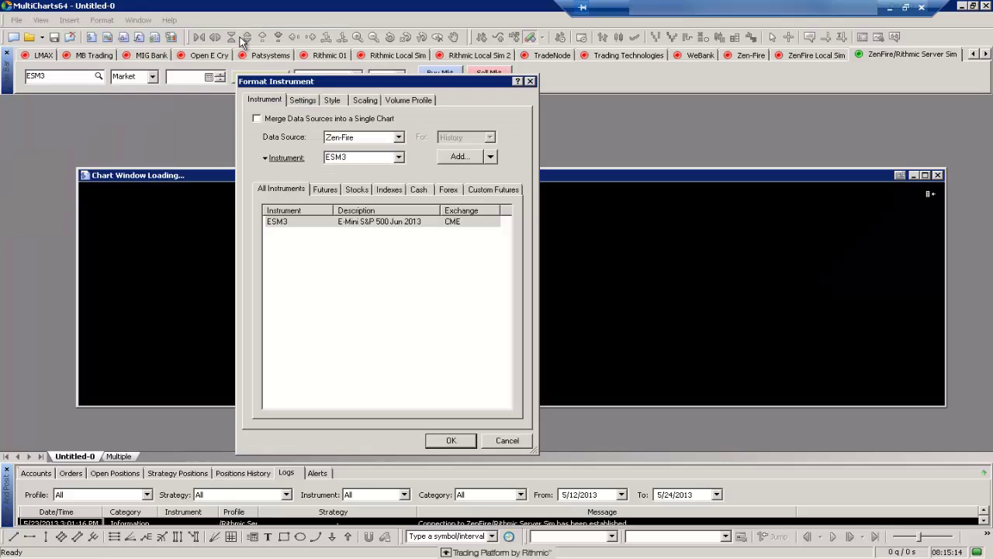
pyautogui.click(452, 441)
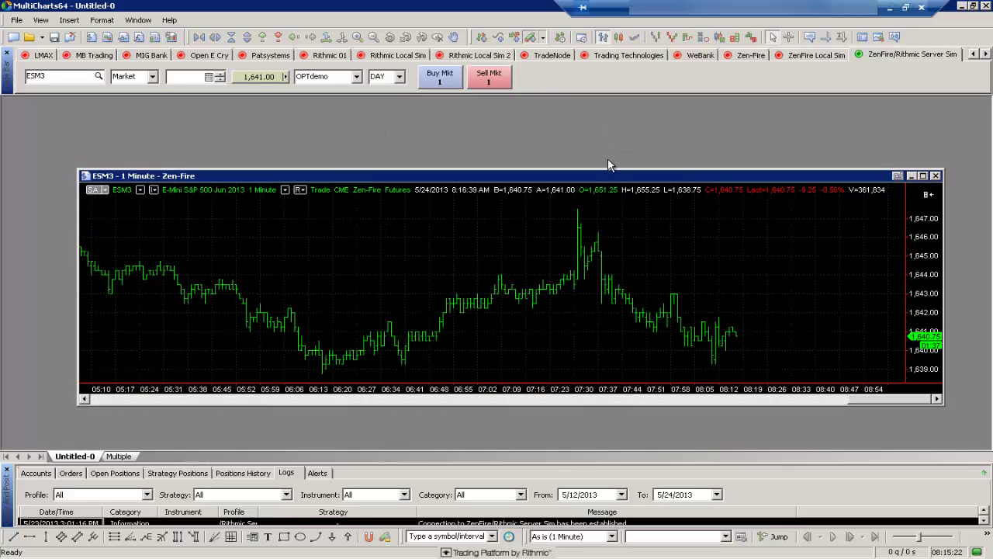
# Resize the ESM3 chart window smaller and move it toward the upper left
pyautogui.moveTo(610, 171); pyautogui.dragTo(440, 118)
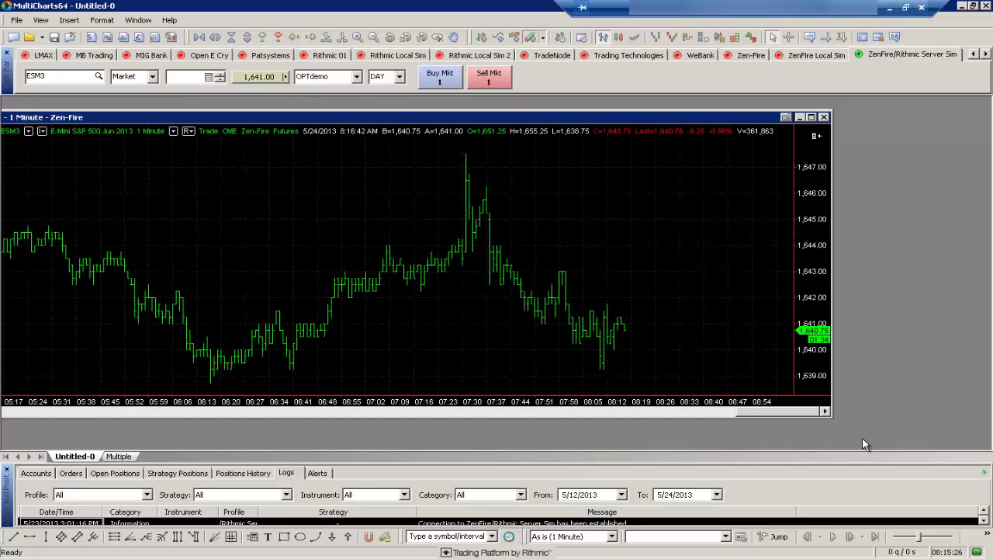
pyautogui.moveTo(832, 417); pyautogui.dragTo(487, 436)
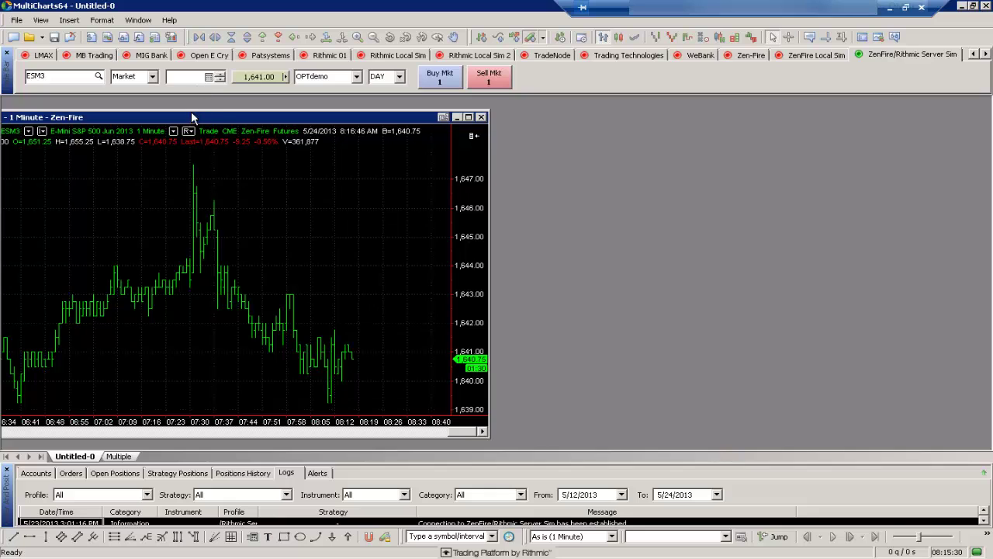
pyautogui.moveTo(191, 113); pyautogui.dragTo(229, 103)
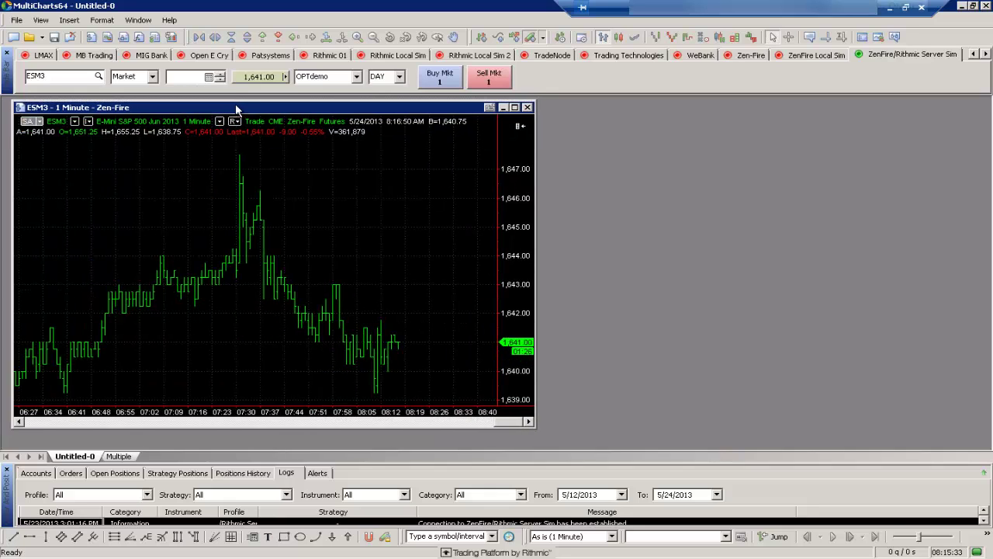
# Open a second ESM3 chart window, switch it to 1 Day bars and nudge it up
pyautogui.click(17, 20)
pyautogui.moveTo(35, 34)
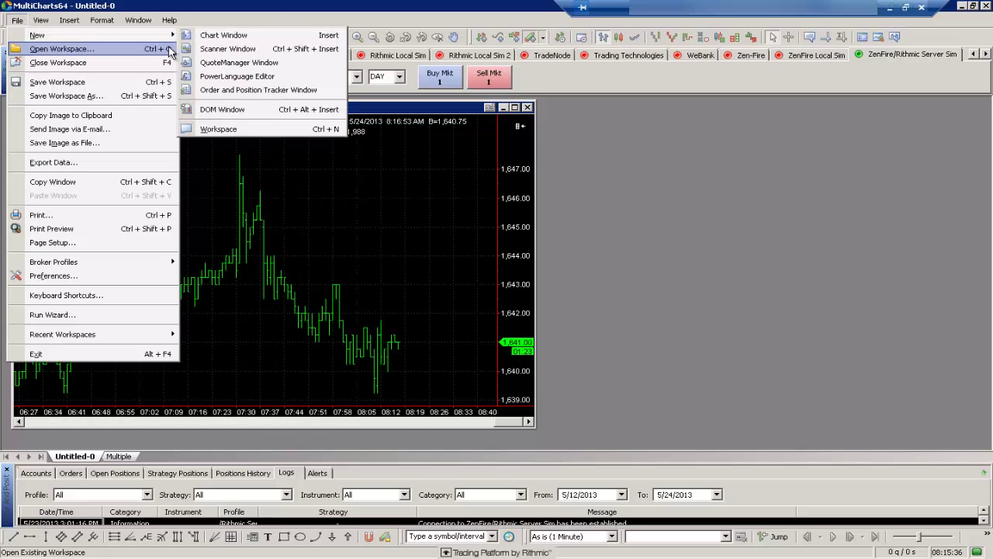
pyautogui.click(224, 36)
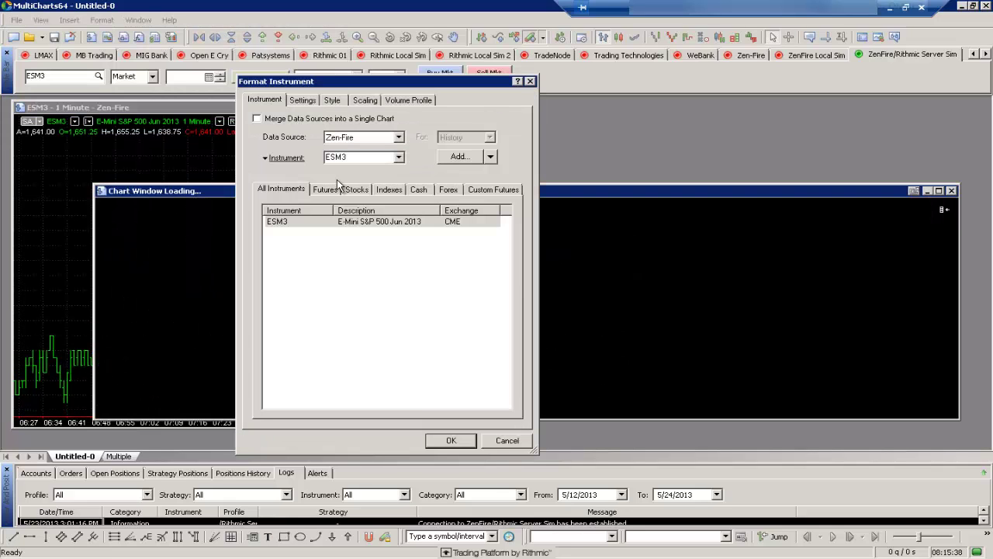
pyautogui.click(451, 440)
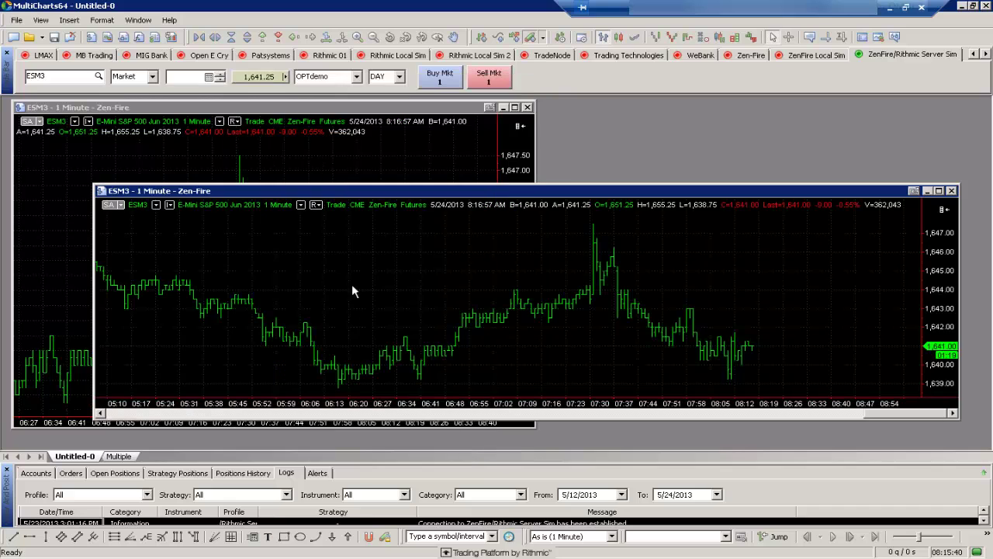
pyautogui.click(302, 205)
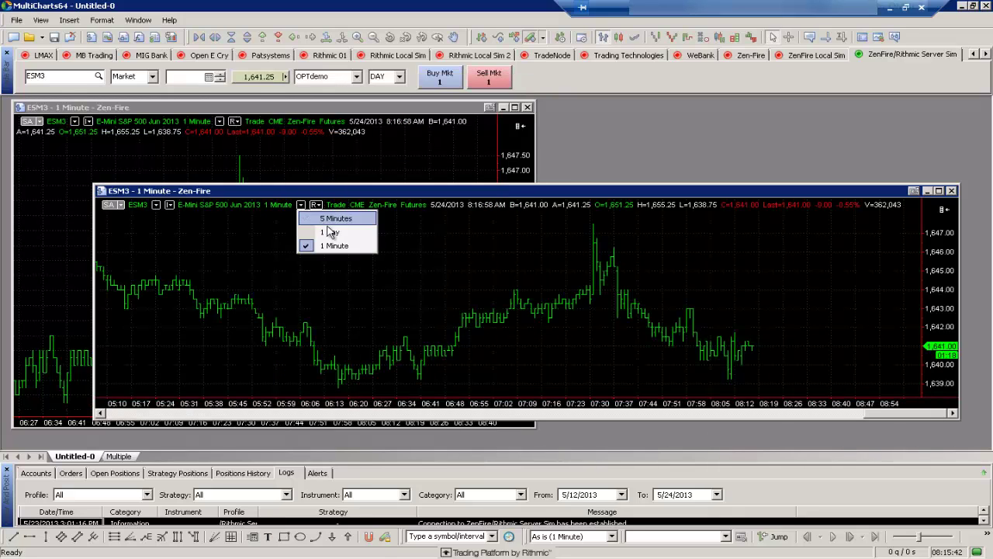
pyautogui.click(327, 227)
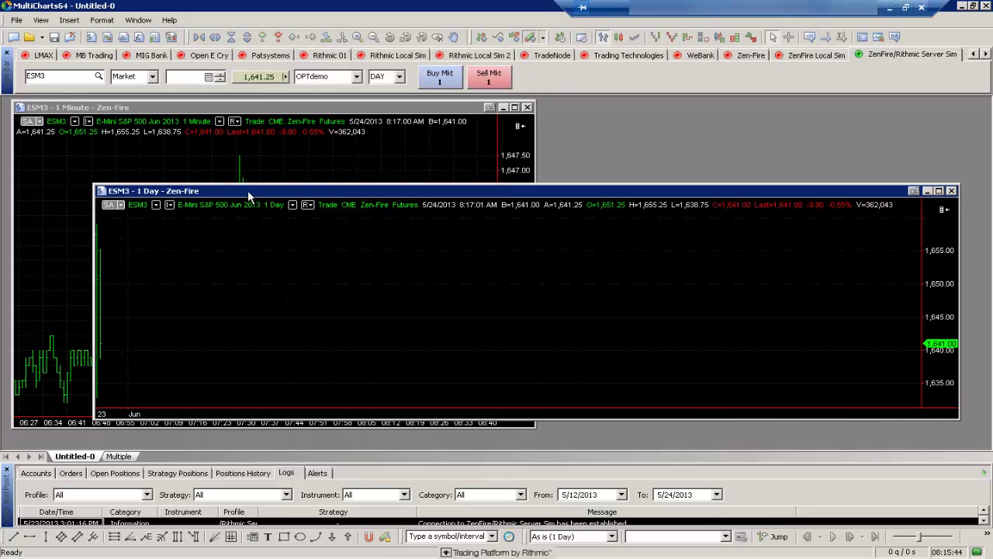
pyautogui.moveTo(248, 191); pyautogui.dragTo(262, 173)
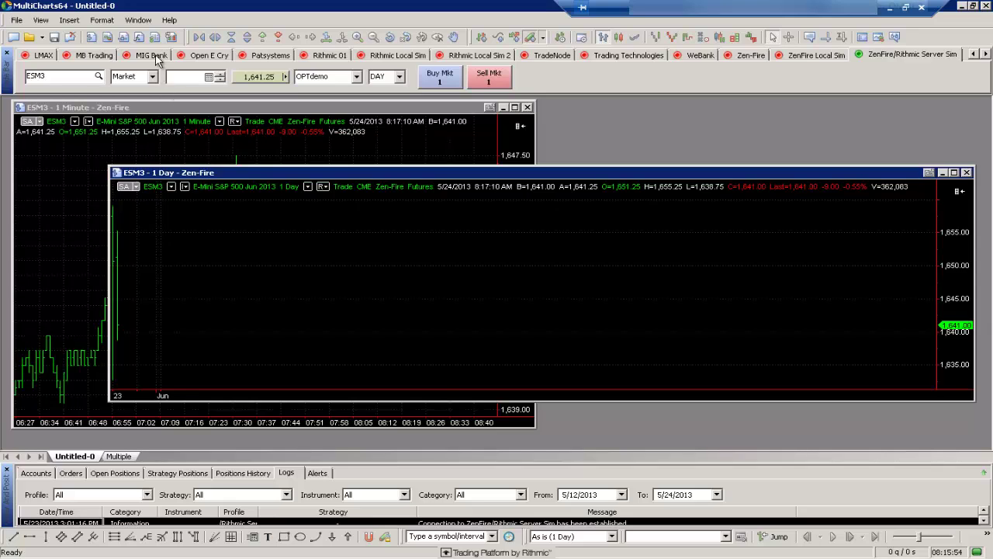
# Try the Window arrangements on the two charts: Arrange All, Horizontally, Vertically and Cascade
pyautogui.click(145, 21)
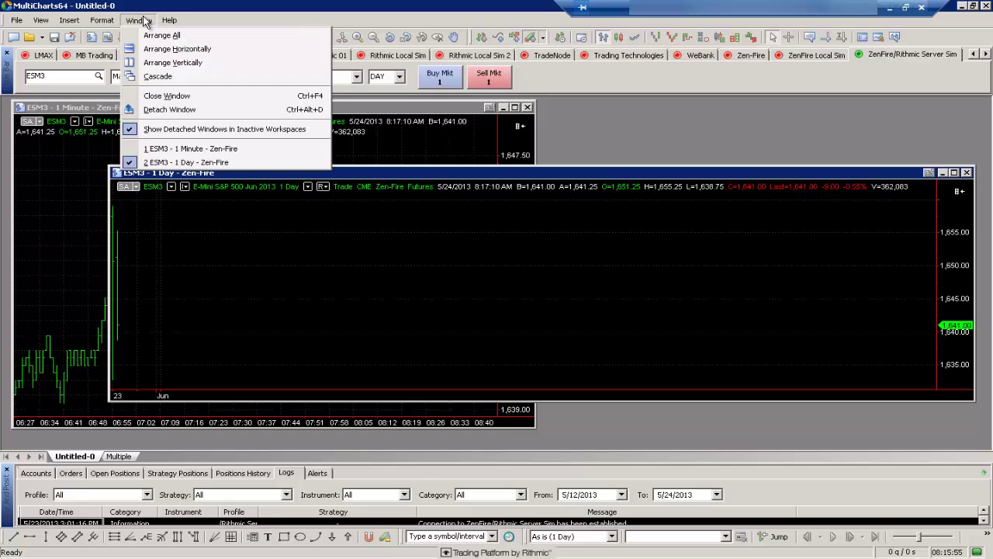
pyautogui.click(257, 36)
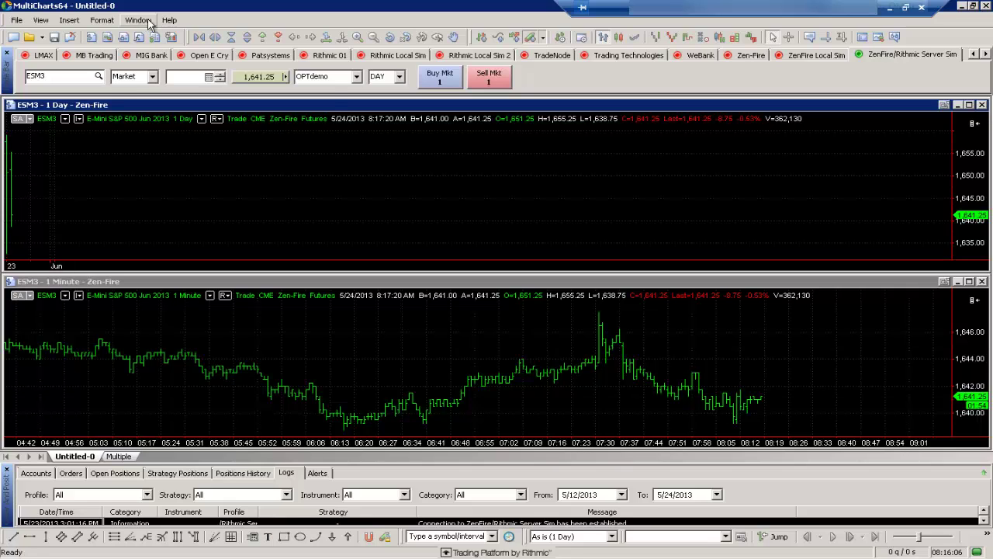
pyautogui.click(139, 22)
pyautogui.click(177, 49)
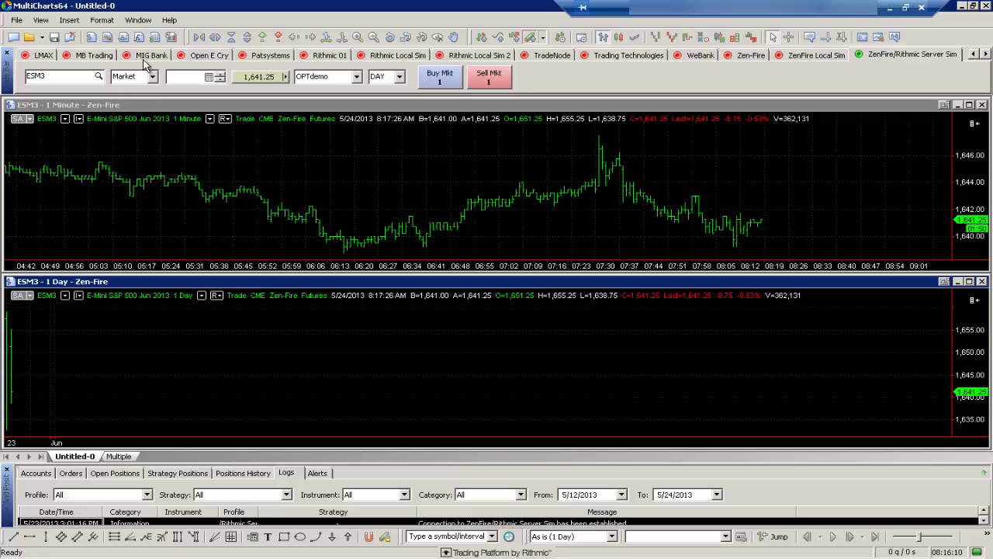
pyautogui.click(141, 21)
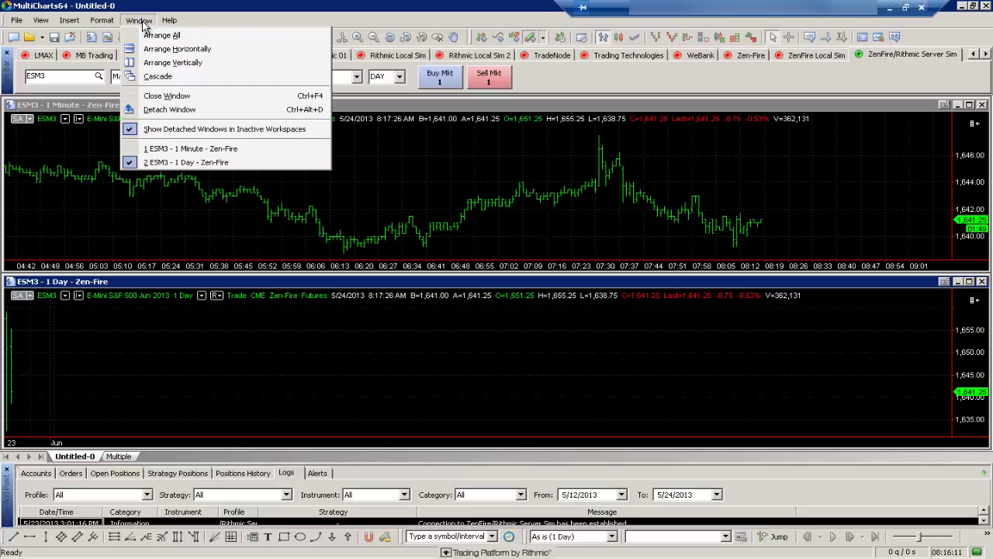
pyautogui.click(166, 64)
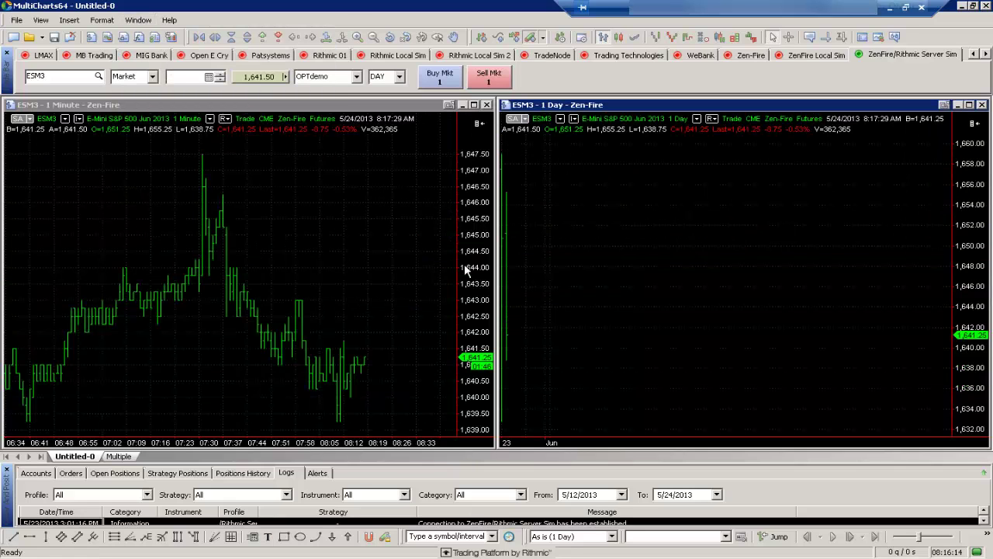
pyautogui.click(133, 21)
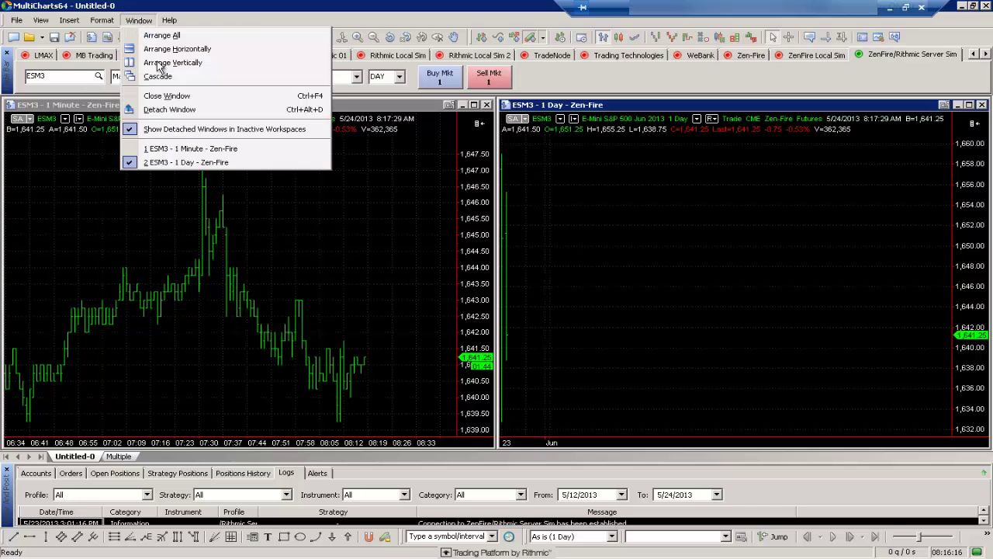
pyautogui.click(183, 79)
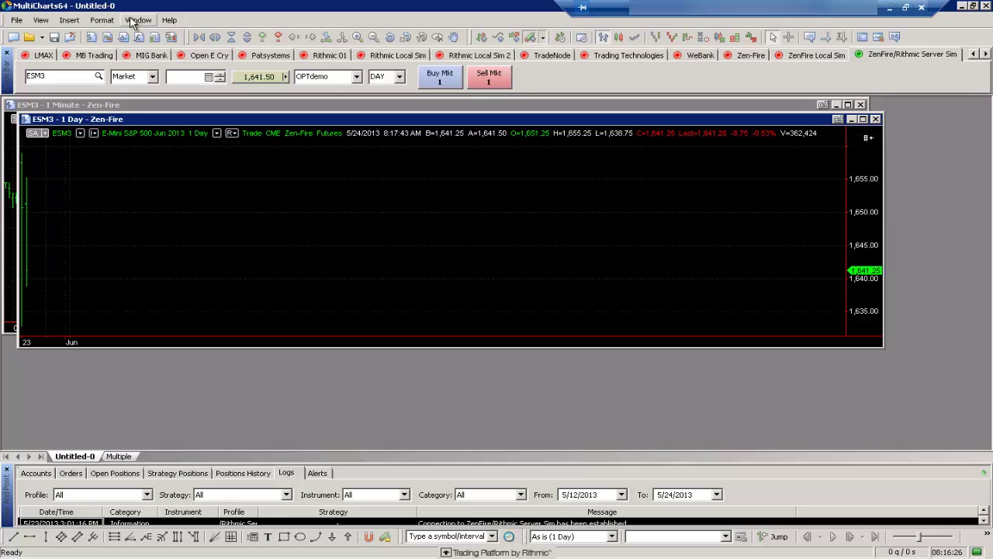
# Tile the two charts vertically side by side and make the 1-minute chart active
pyautogui.click(138, 21)
pyautogui.click(137, 20)
pyautogui.click(140, 20)
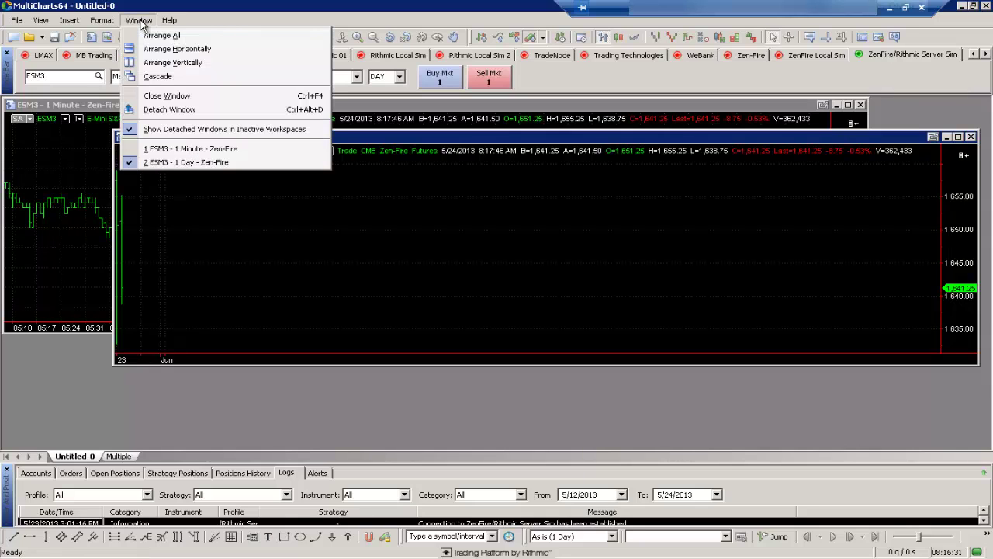
pyautogui.click(166, 63)
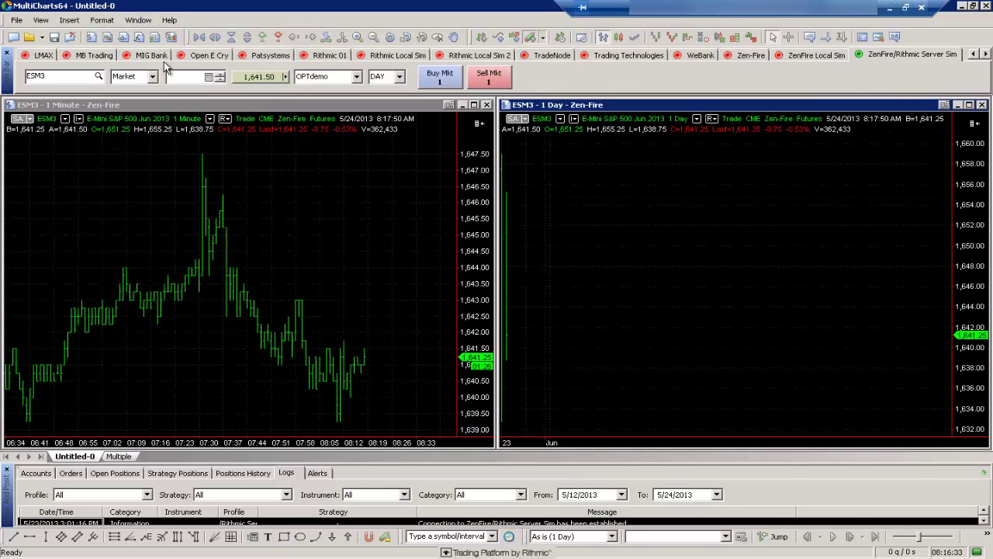
pyautogui.click(269, 261)
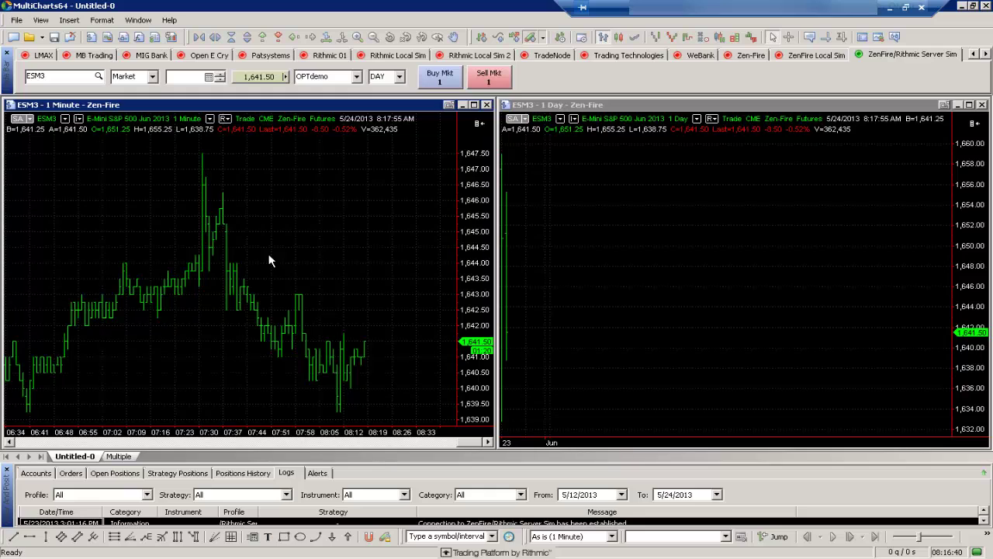
# In the Multiple workspace, tile the tracker, Market Scanner and 1-minute chart side by side
pyautogui.click(124, 457)
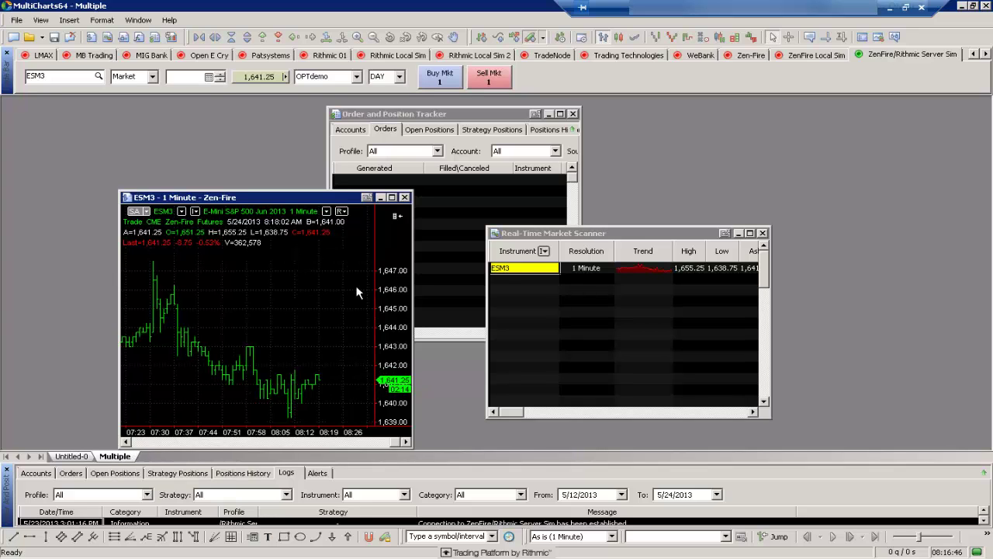
pyautogui.moveTo(301, 197); pyautogui.dragTo(295, 180)
pyautogui.moveTo(583, 241); pyautogui.dragTo(609, 204)
pyautogui.click(163, 21)
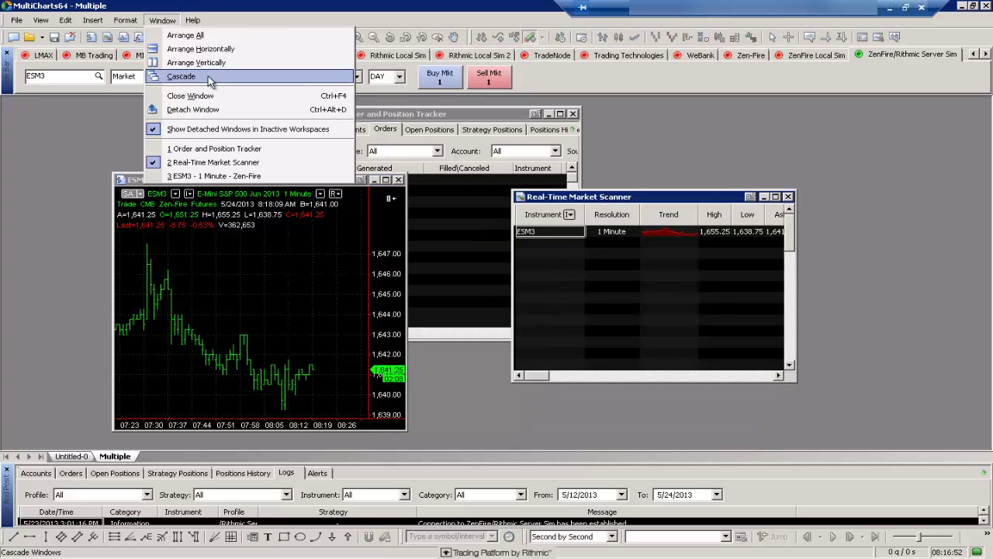
pyautogui.click(257, 66)
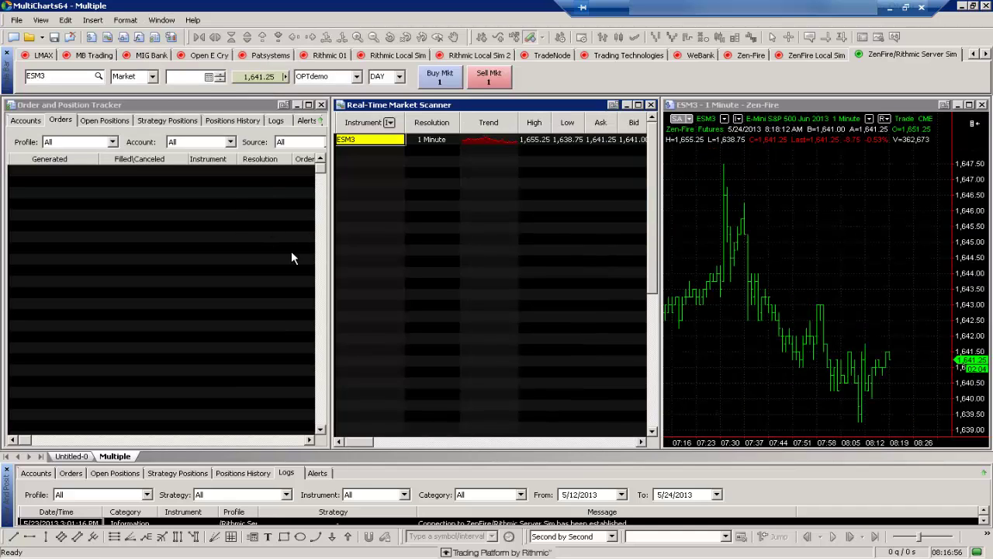
pyautogui.click(246, 249)
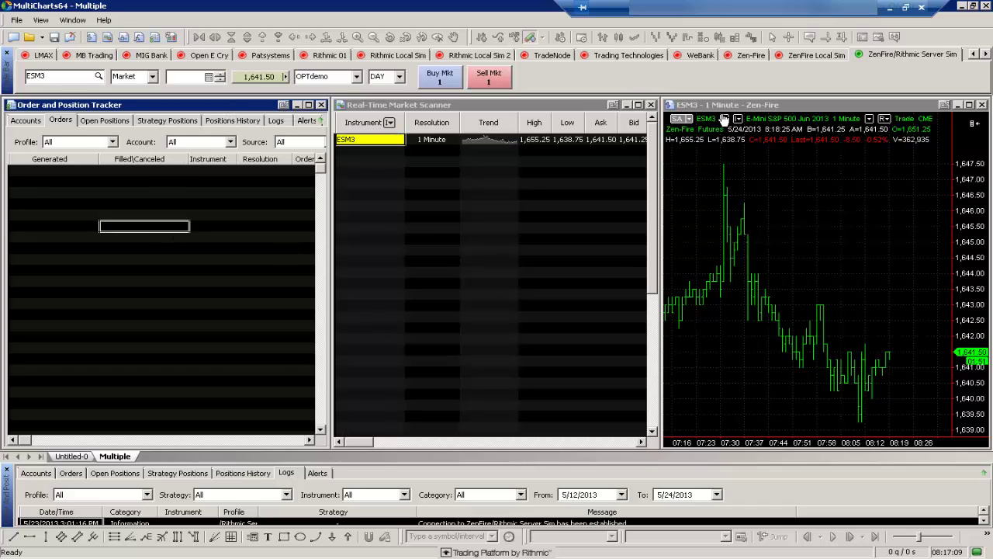
# Detach the Real-Time Market Scanner into a floating window, then reattach it to the workspace
pyautogui.moveTo(517, 104); pyautogui.dragTo(514, 109)
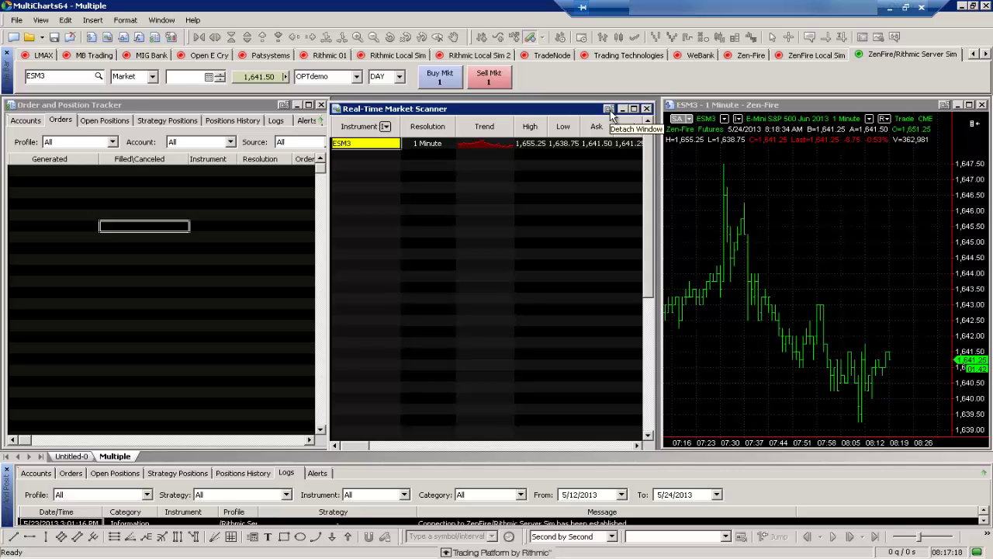
pyautogui.click(610, 111)
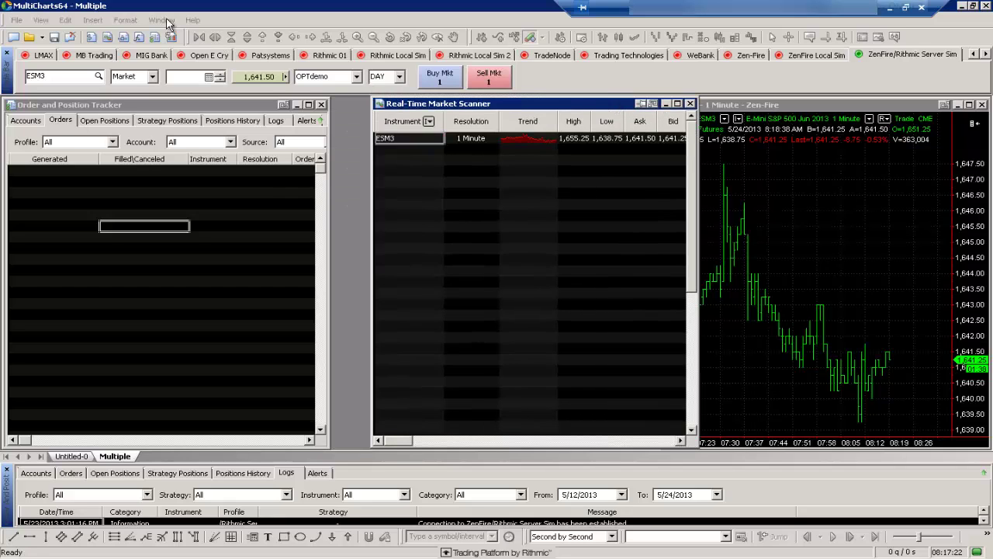
pyautogui.click(163, 20)
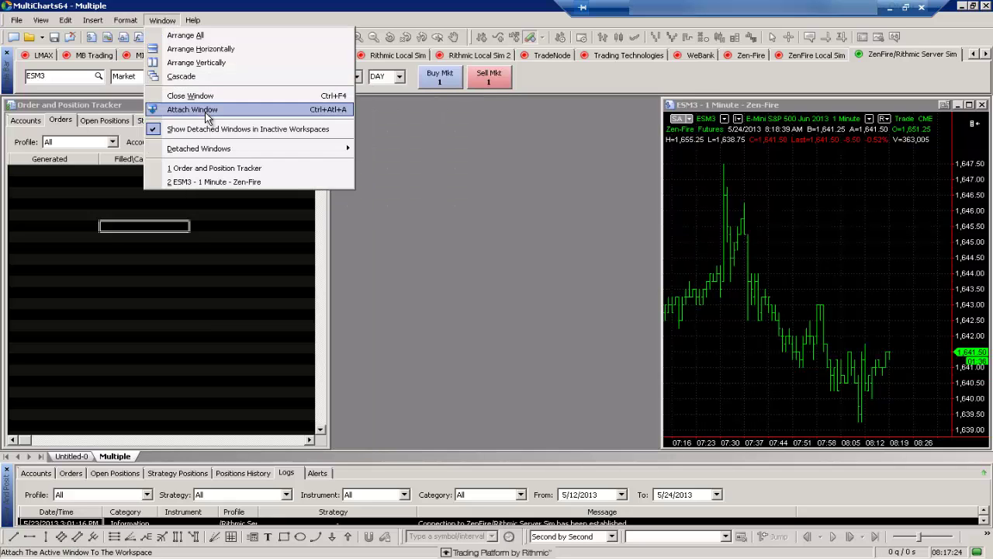
pyautogui.click(249, 114)
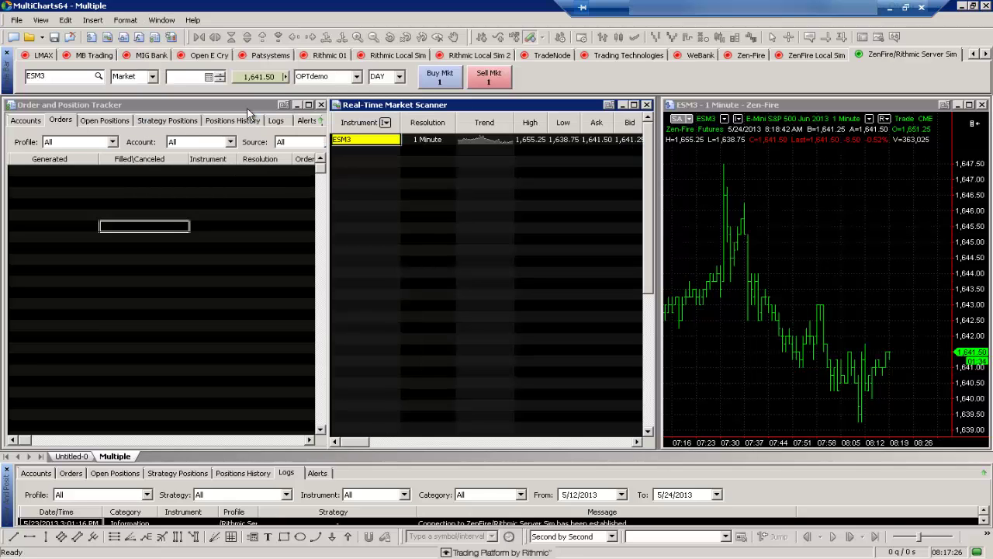
pyautogui.click(162, 21)
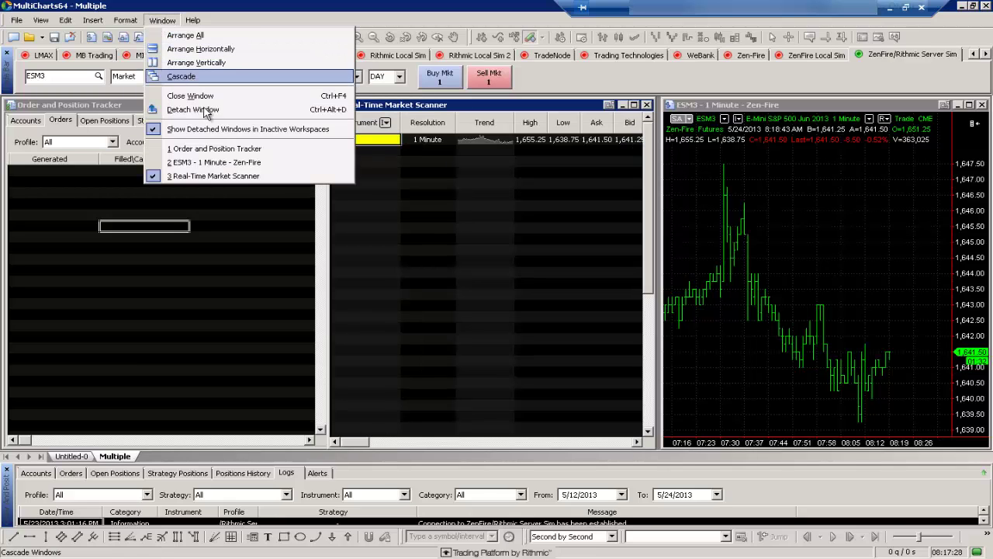
pyautogui.click(464, 236)
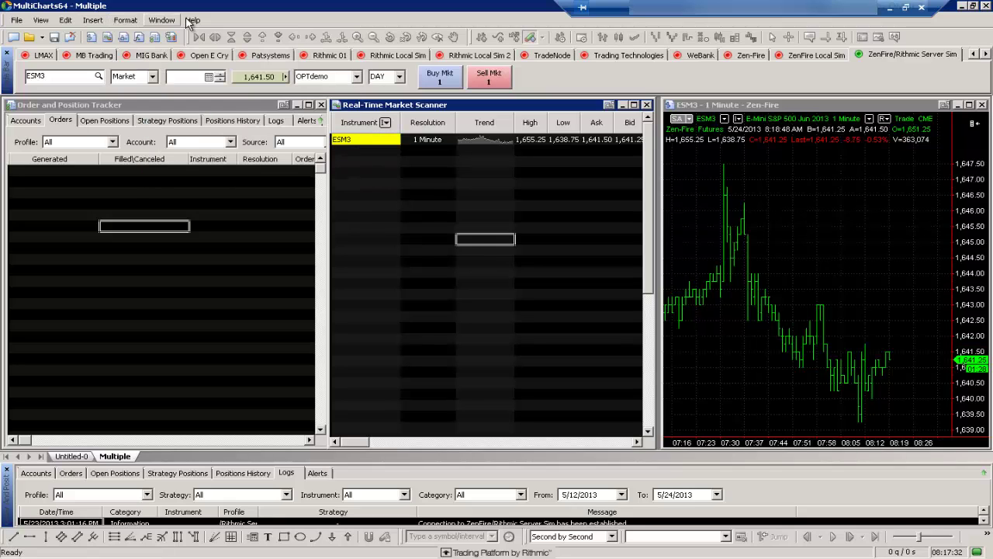
# Permanently delete the Market Scanner window and stack the tracker above the ESM3 chart
pyautogui.click(362, 220)
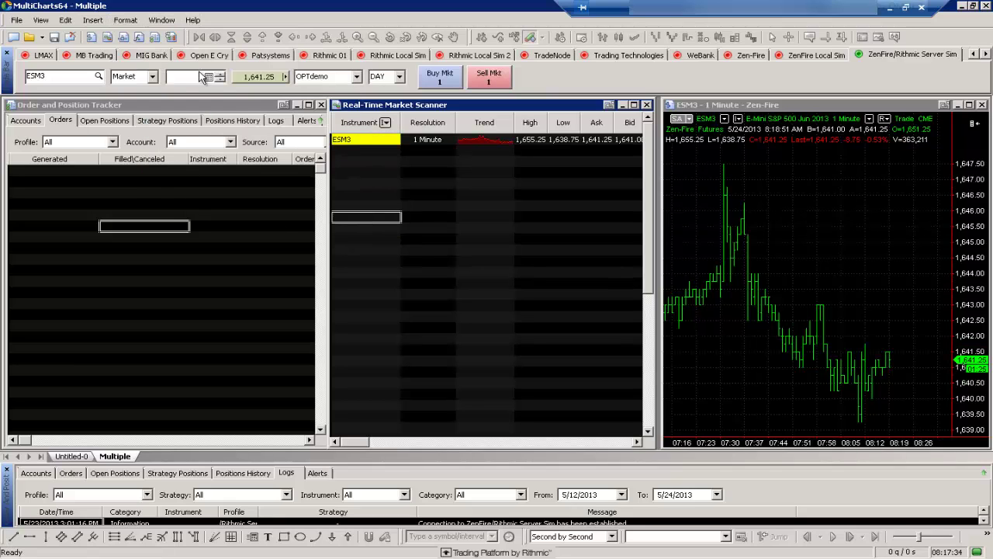
pyautogui.click(162, 21)
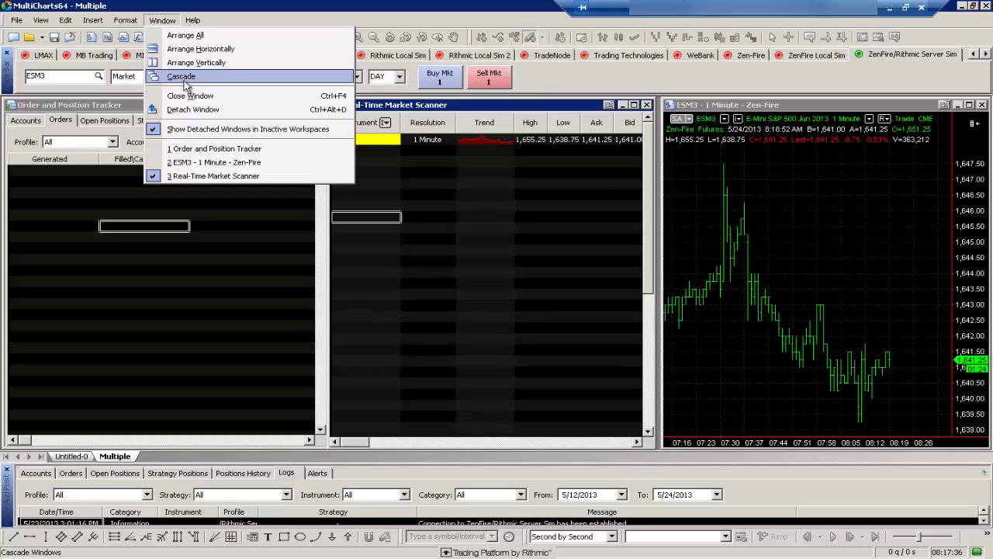
pyautogui.click(216, 97)
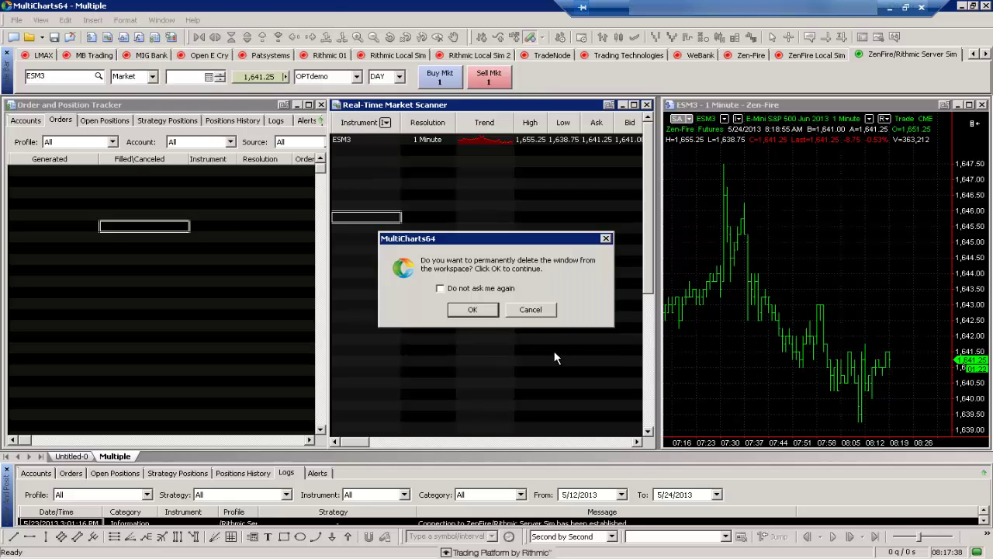
pyautogui.click(472, 308)
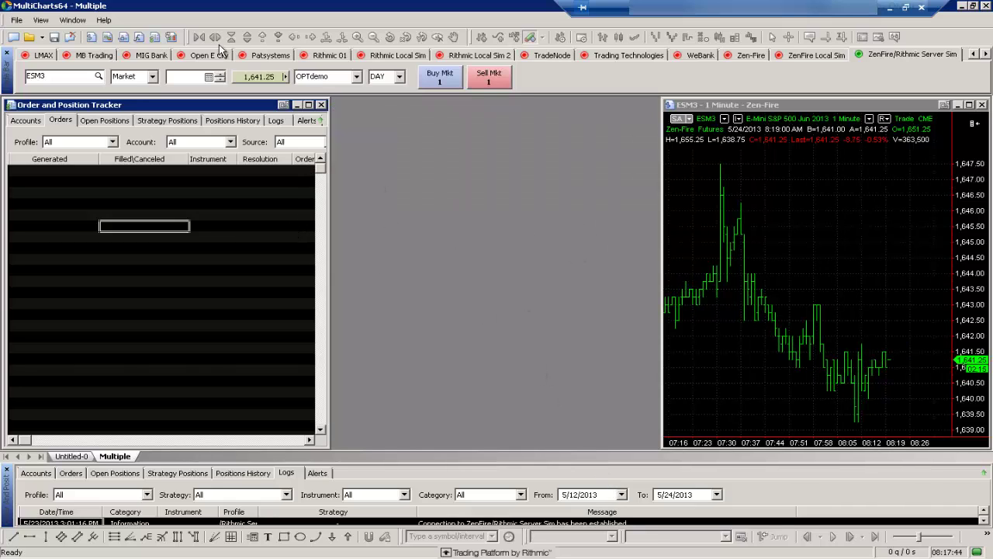
pyautogui.click(69, 21)
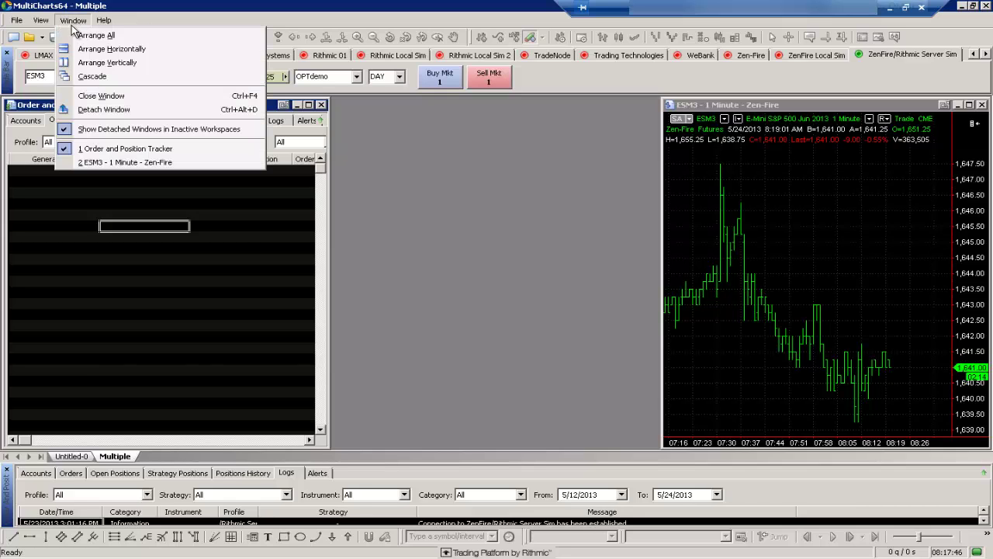
pyautogui.click(82, 38)
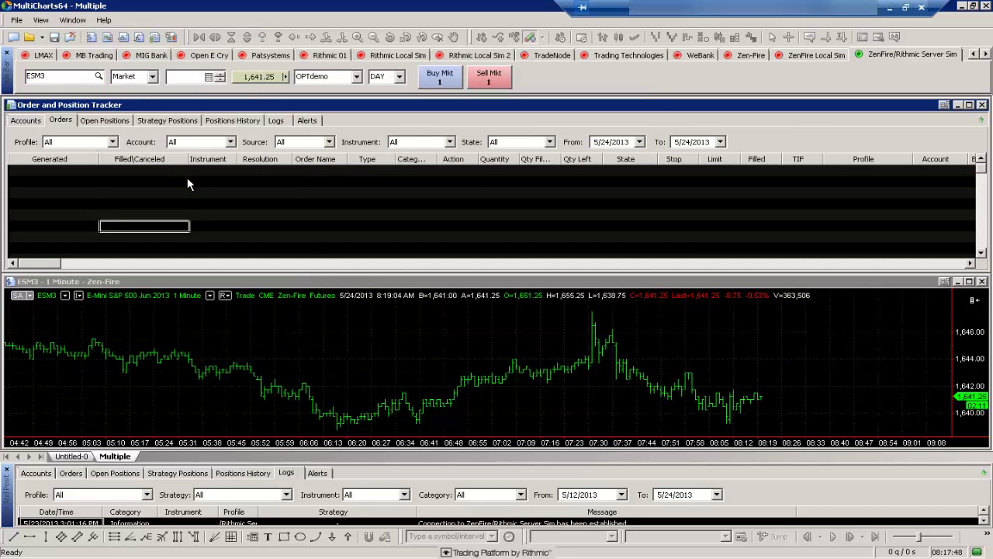
# Save the Untitled-0 workspace with its two ESM3 charts under the name 'ES'
pyautogui.click(83, 457)
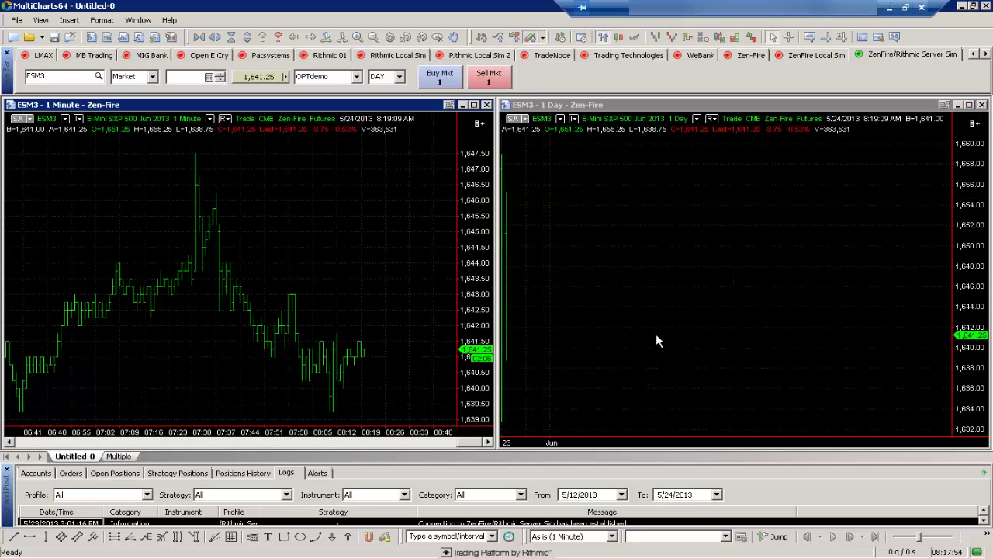
pyautogui.click(693, 278)
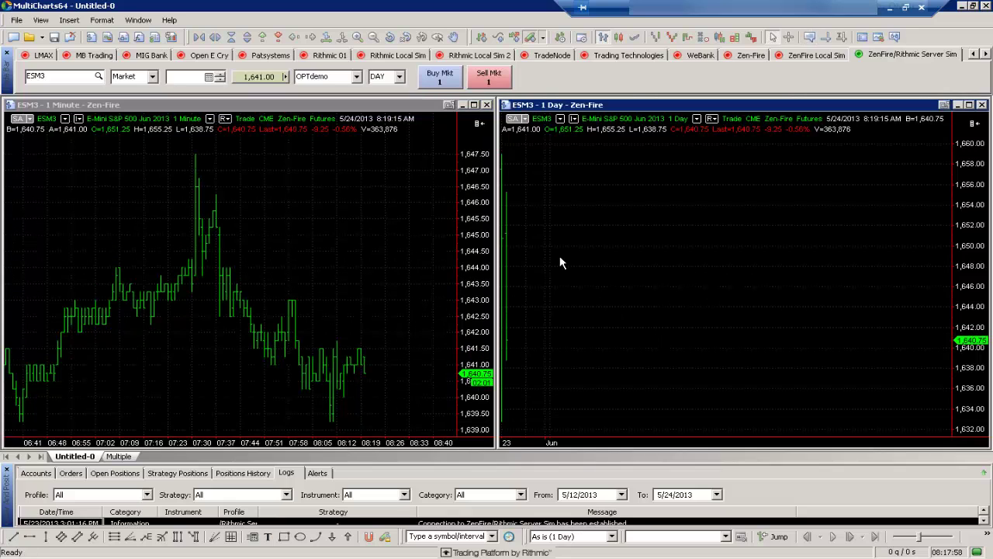
pyautogui.click(79, 156)
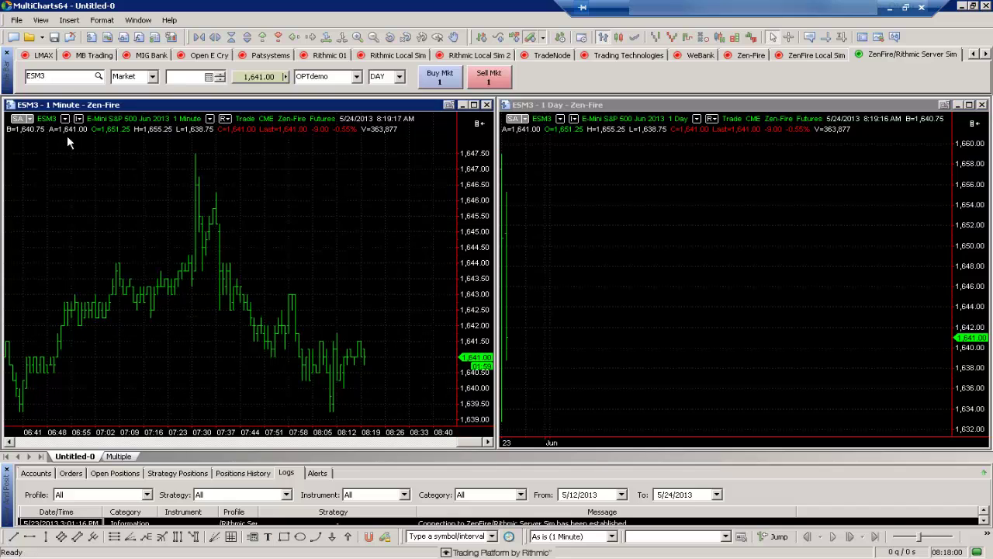
pyautogui.click(18, 21)
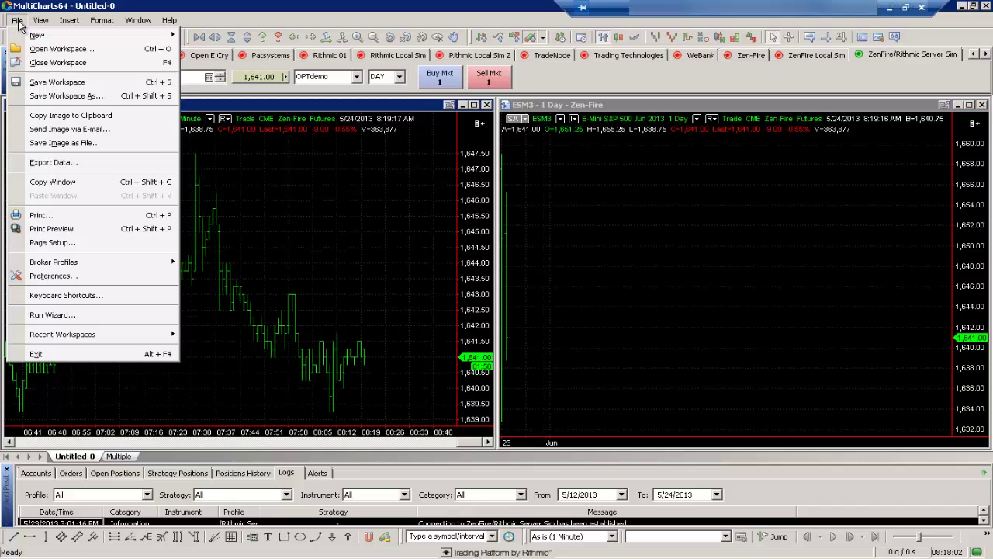
pyautogui.click(115, 97)
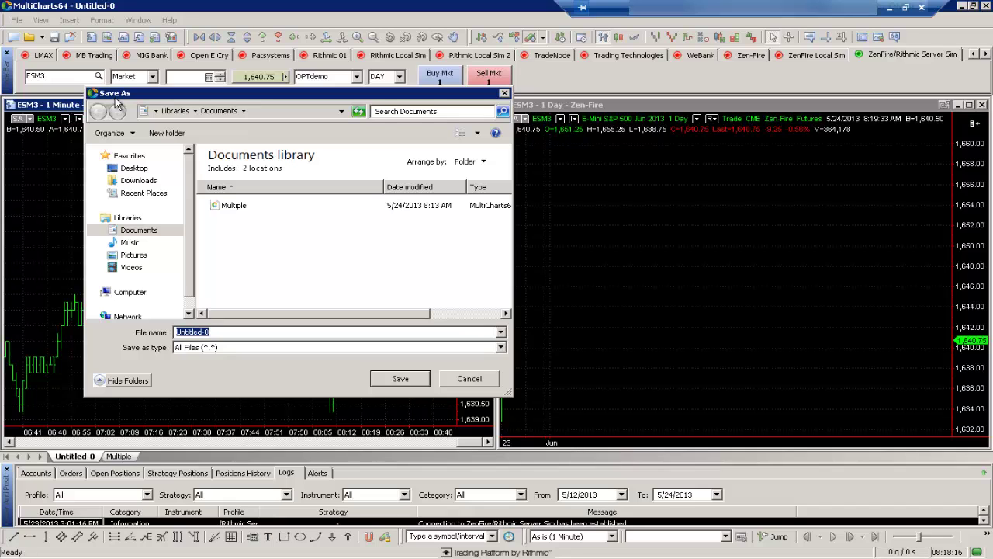
pyautogui.write('ES')
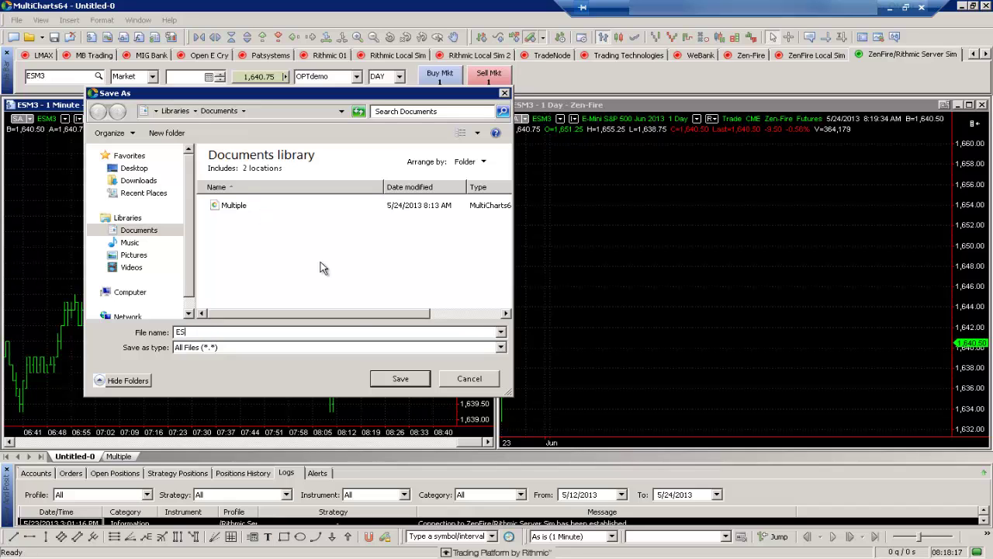
pyautogui.click(401, 379)
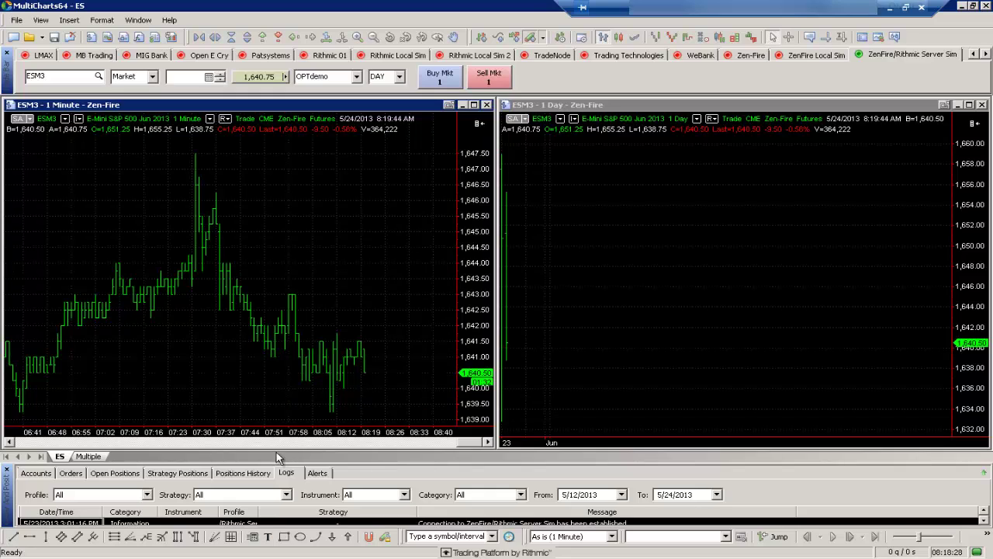
# Close the ES workspace, saving its changes
pyautogui.rightClick(60, 457)
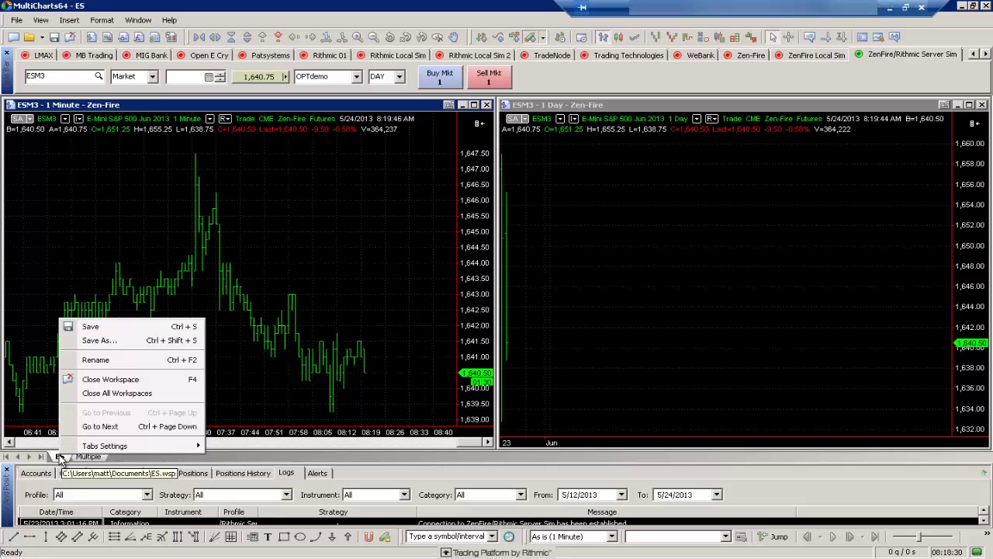
pyautogui.click(110, 379)
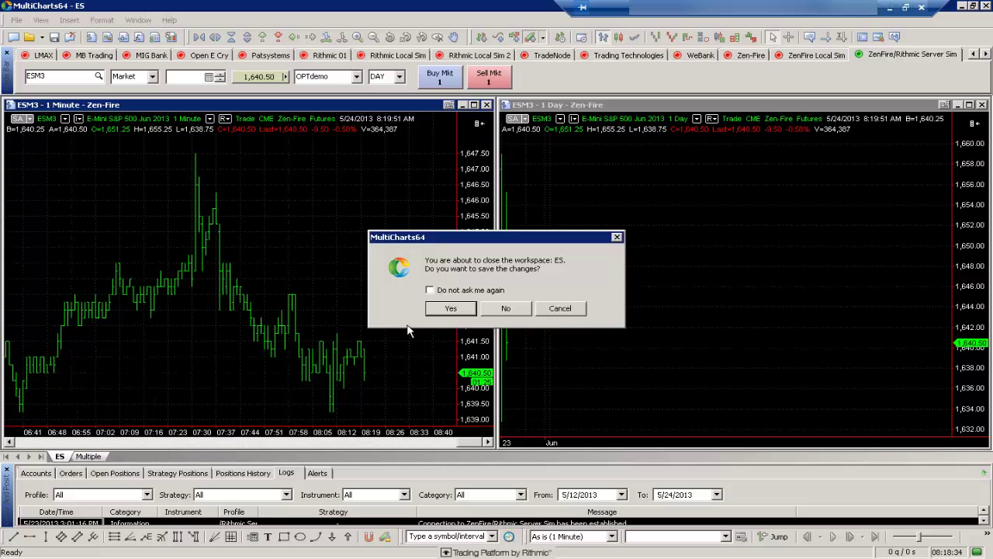
pyautogui.click(473, 307)
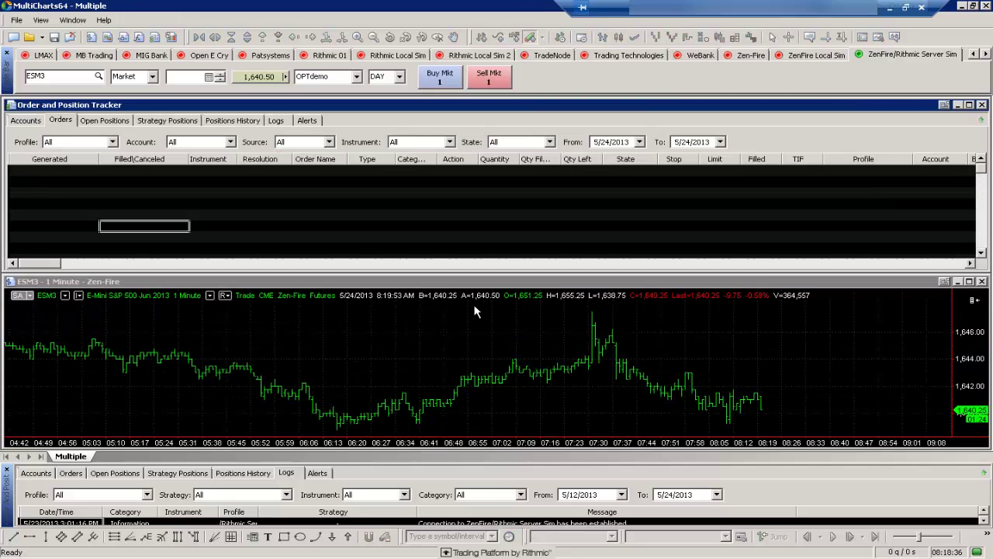
# Reopen ES.wsp from the recently used workspaces list
pyautogui.rightClick(118, 461)
pyautogui.click(86, 399)
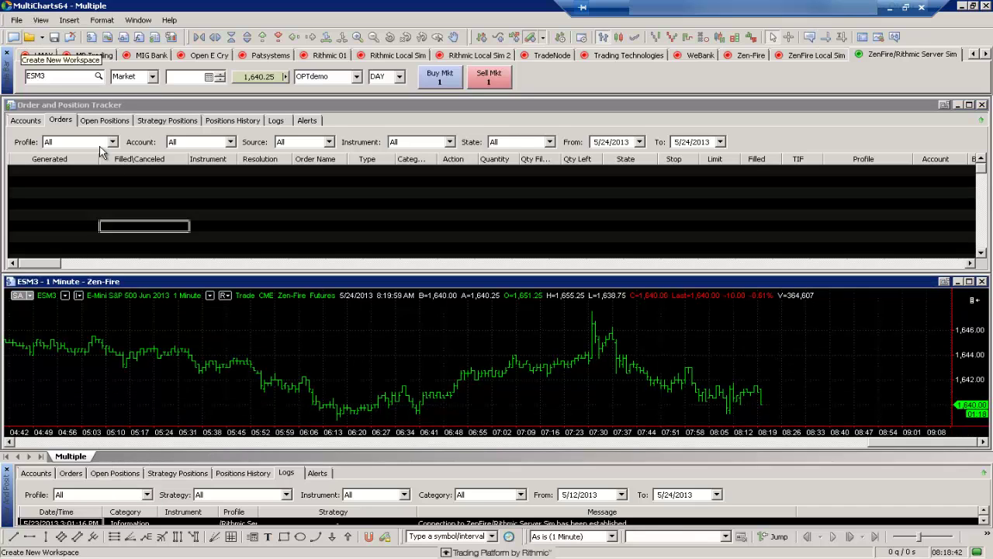
pyautogui.click(16, 20)
pyautogui.click(20, 23)
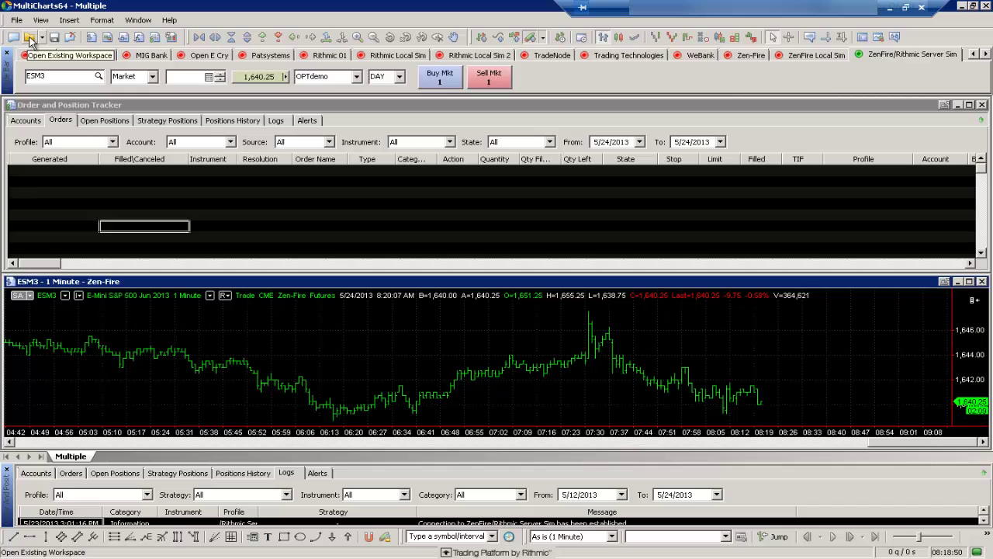
pyautogui.click(31, 40)
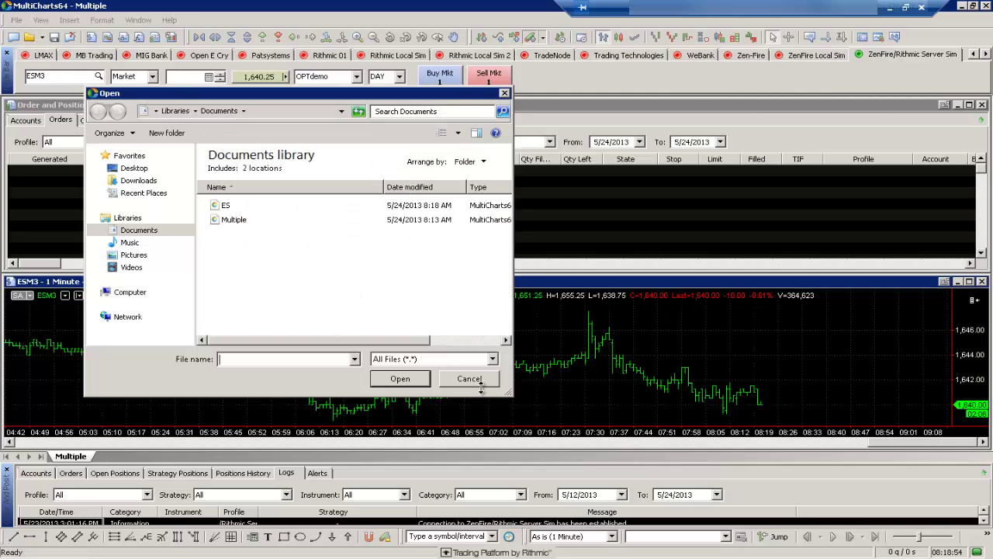
pyautogui.click(469, 378)
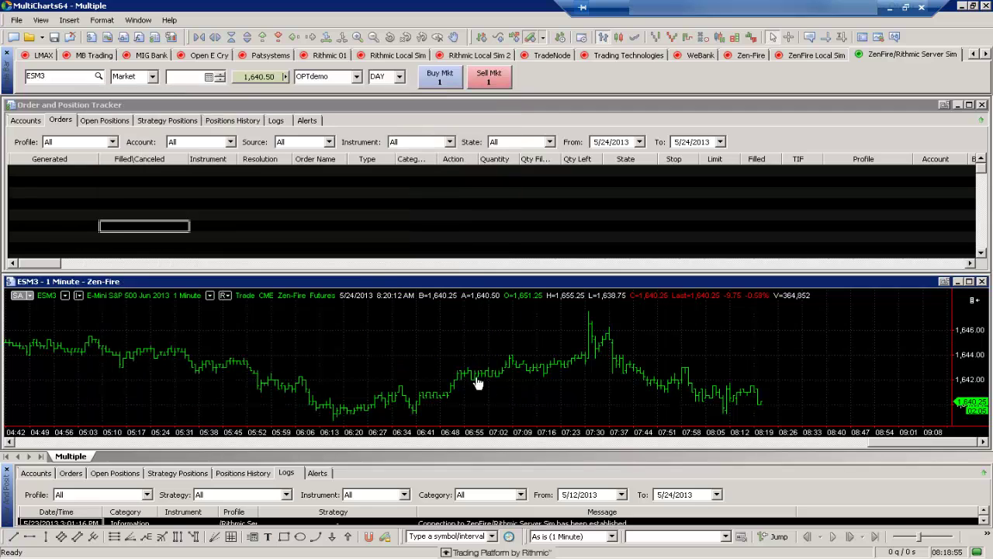
pyautogui.click(44, 38)
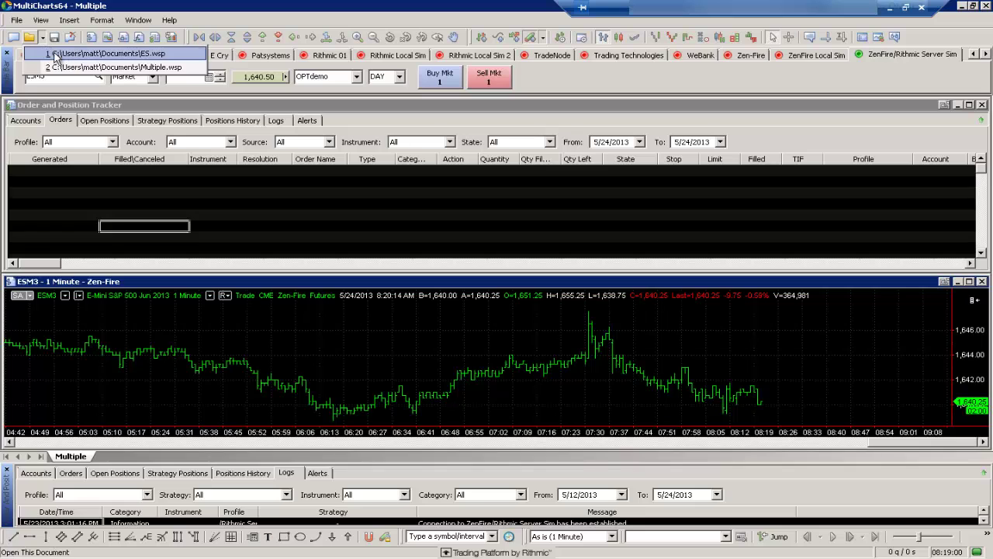
pyautogui.click(75, 55)
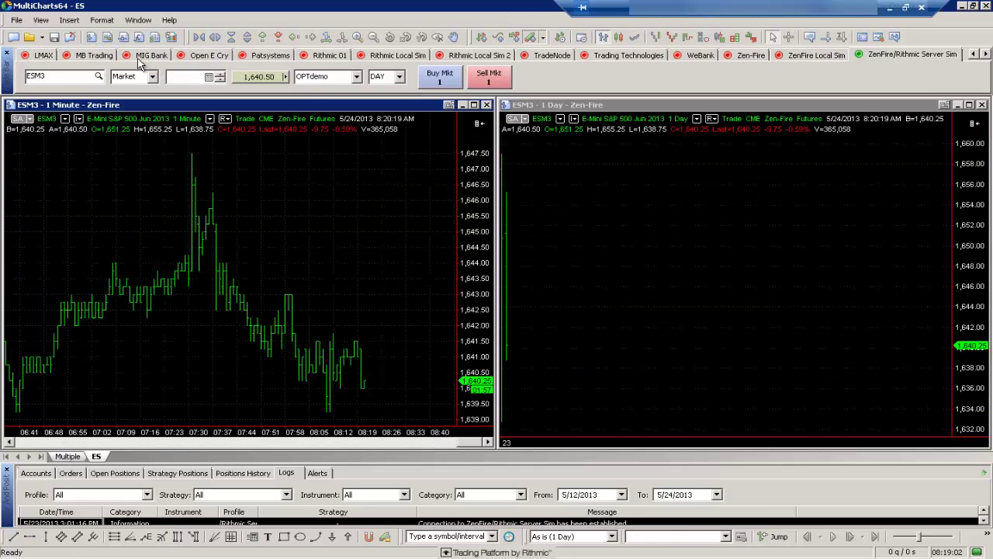
# Move the workspace tabs to the top of the window via Tabs Settings > Show on Top
pyautogui.click(72, 458)
pyautogui.click(85, 458)
pyautogui.click(82, 457)
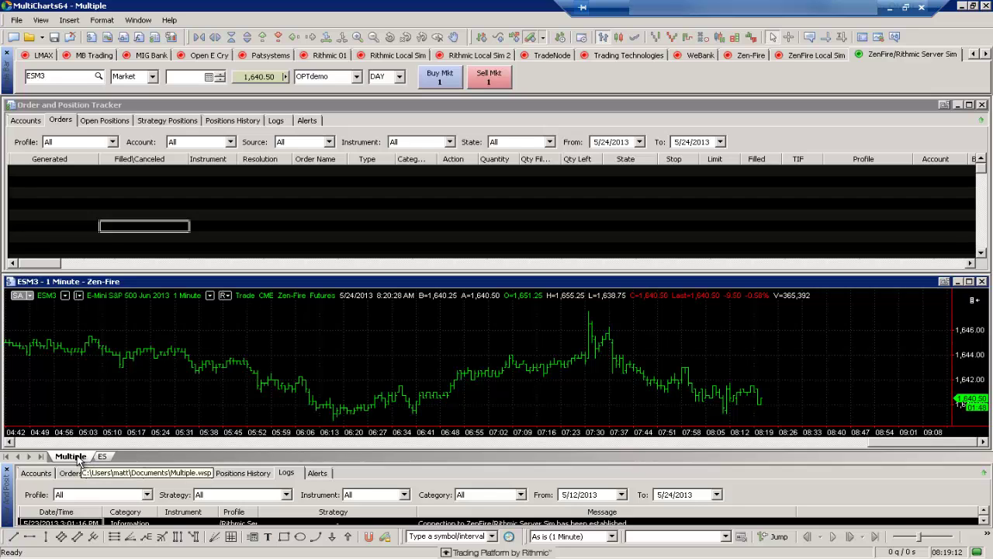
pyautogui.rightClick(82, 458)
pyautogui.moveTo(109, 447)
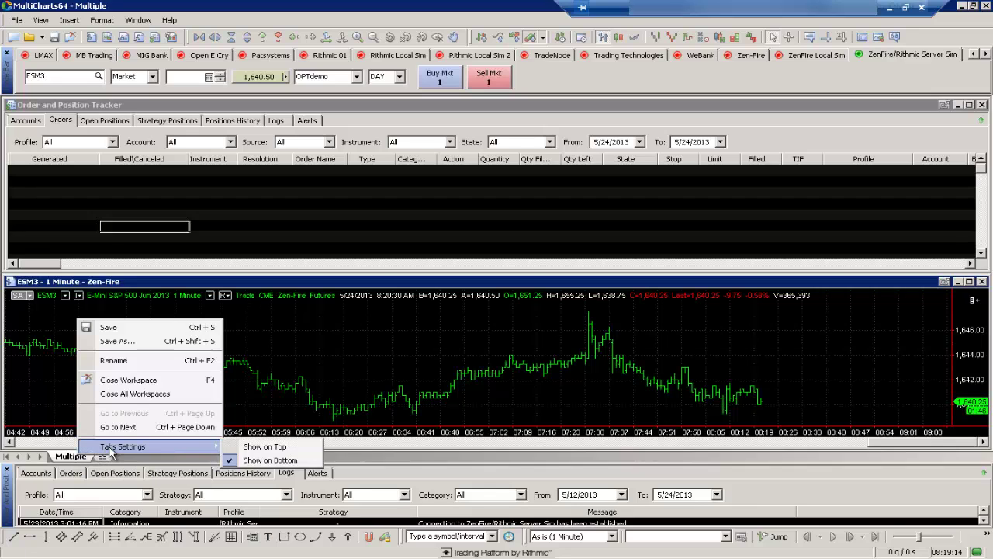
pyautogui.click(260, 448)
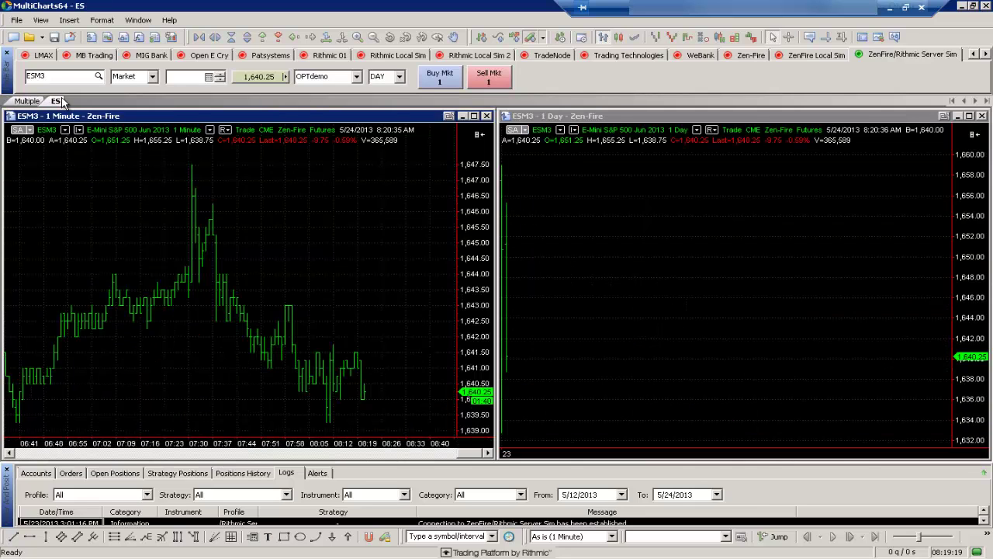
# Move the workspace tabs back to the bottom with Show on Bottom
pyautogui.click(62, 101)
pyautogui.click(28, 101)
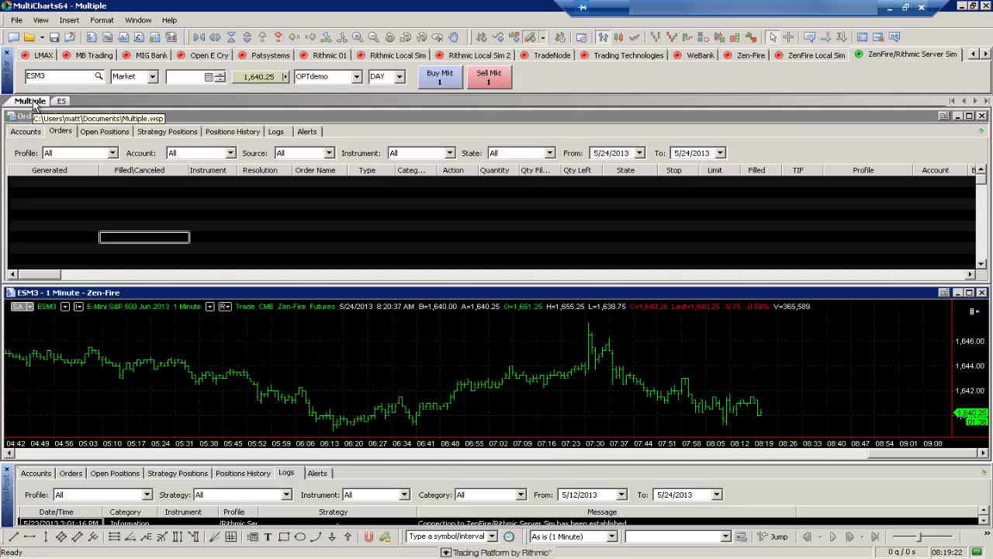
pyautogui.rightClick(34, 103)
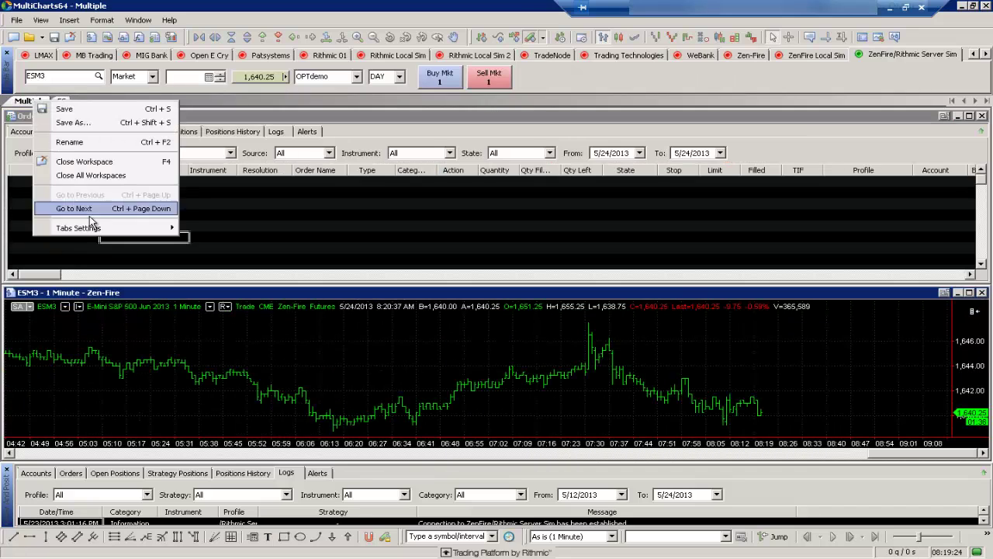
pyautogui.moveTo(98, 234)
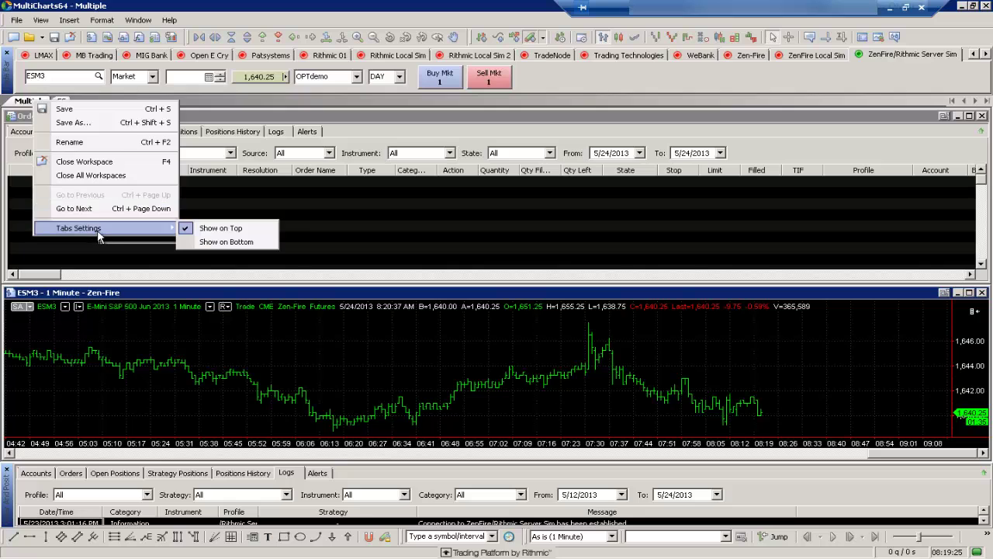
pyautogui.click(210, 242)
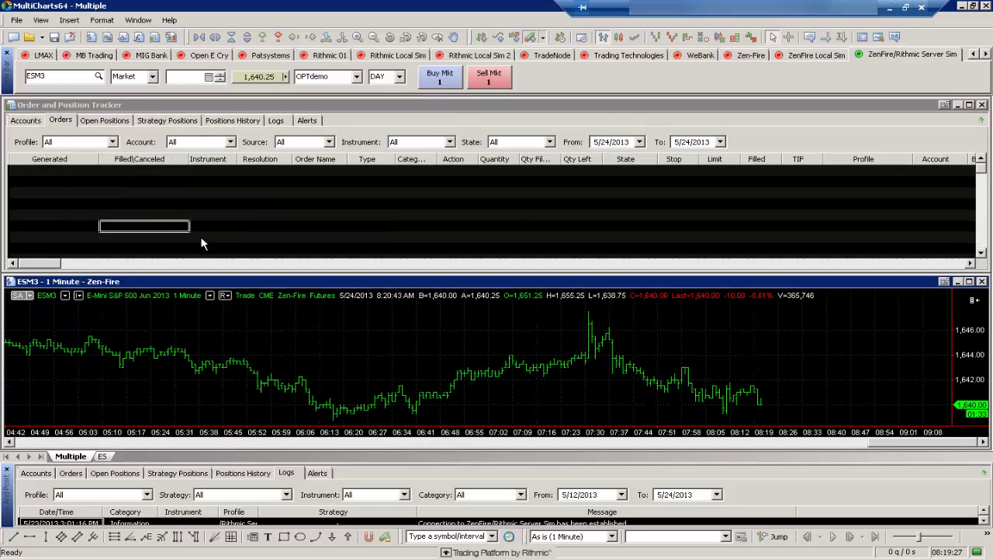
pyautogui.rightClick(80, 456)
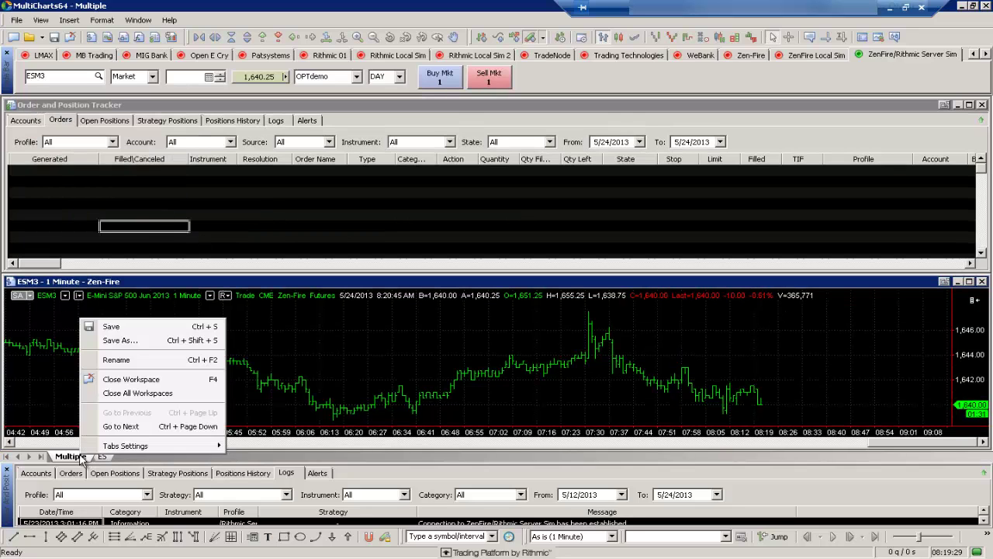
# Close all workspaces, saving both ES and Multiple, then reopen ES from the recent list
pyautogui.click(147, 427)
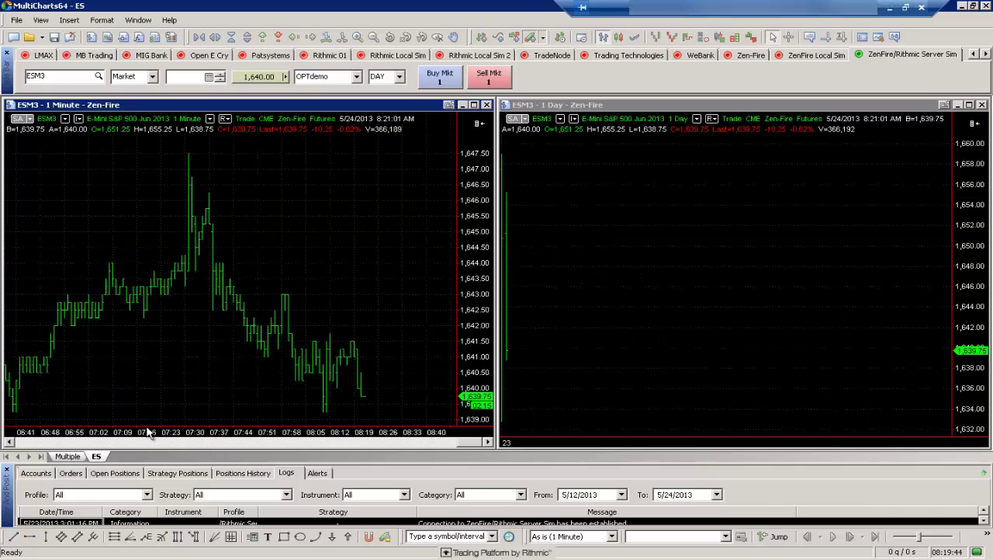
pyautogui.click(69, 456)
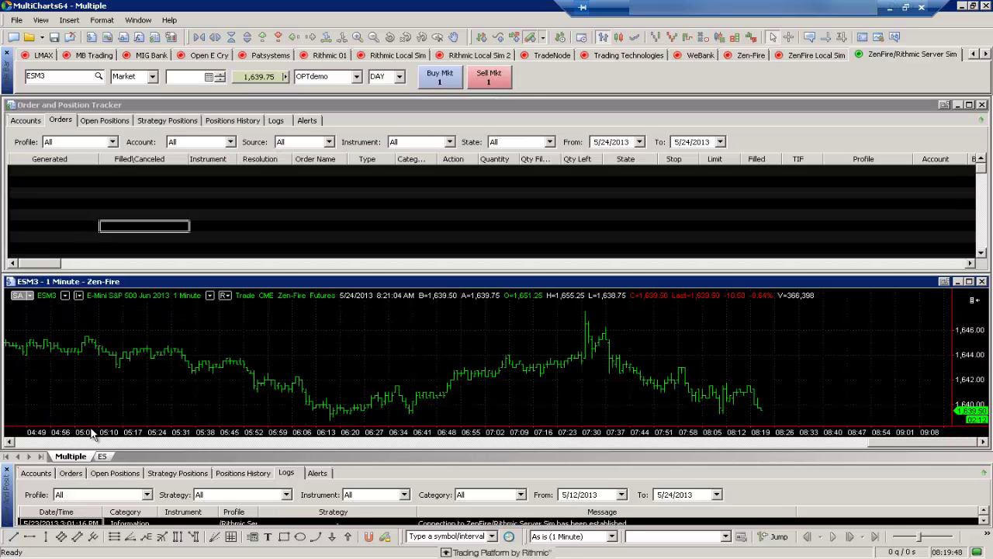
pyautogui.rightClick(73, 457)
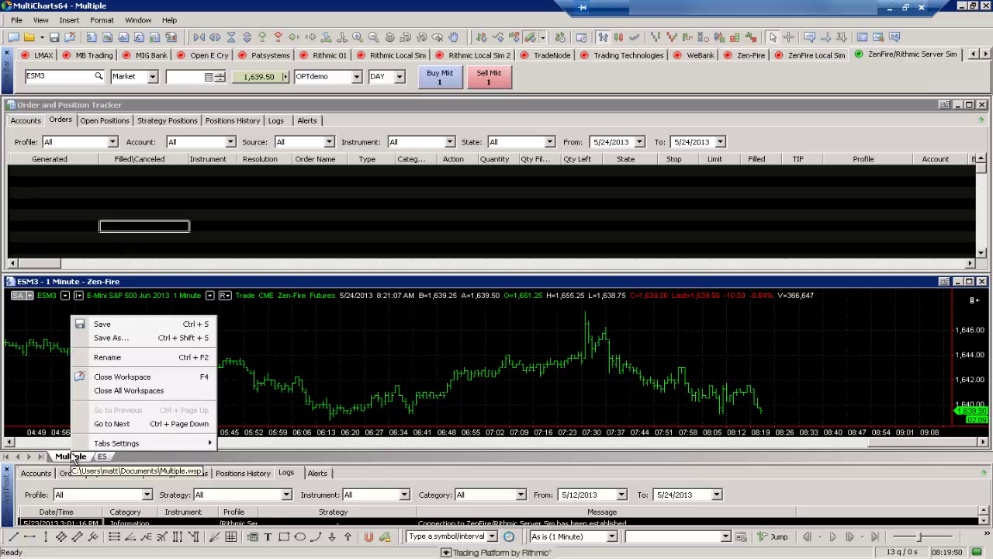
pyautogui.click(196, 396)
pyautogui.click(467, 304)
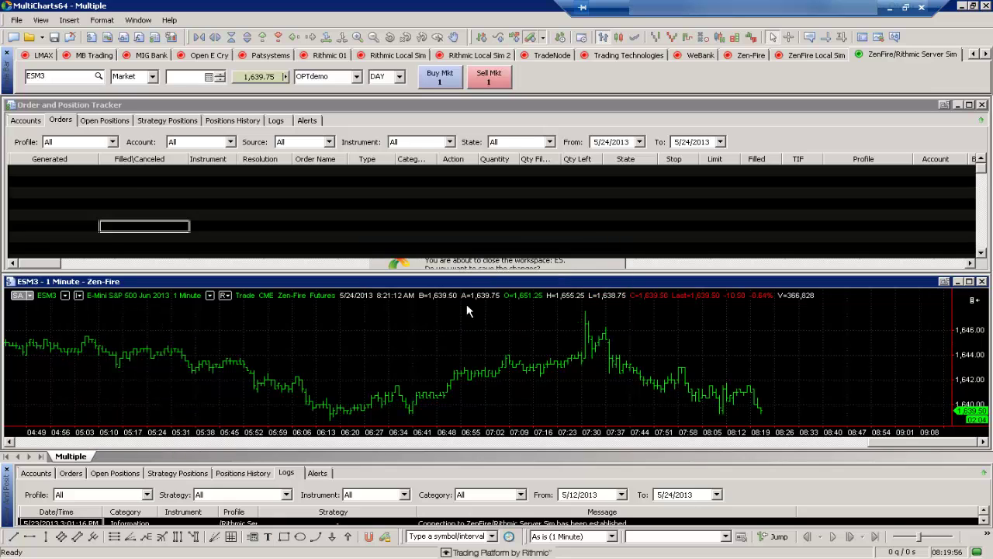
pyautogui.click(467, 305)
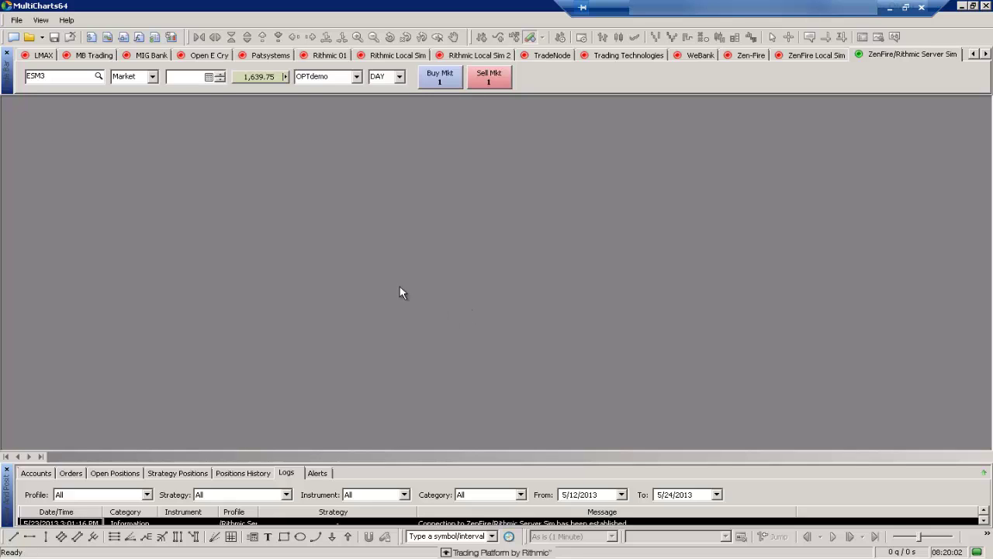
pyautogui.click(42, 37)
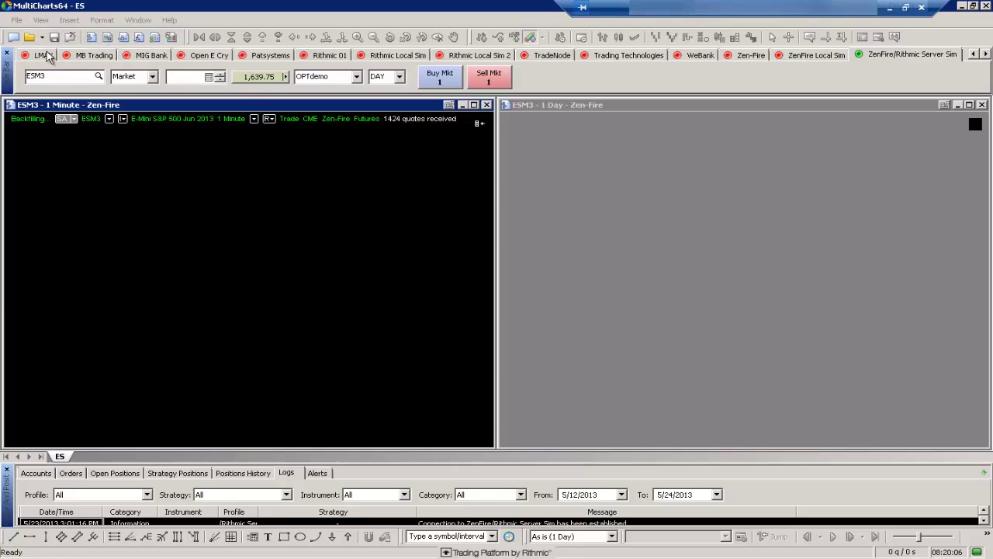